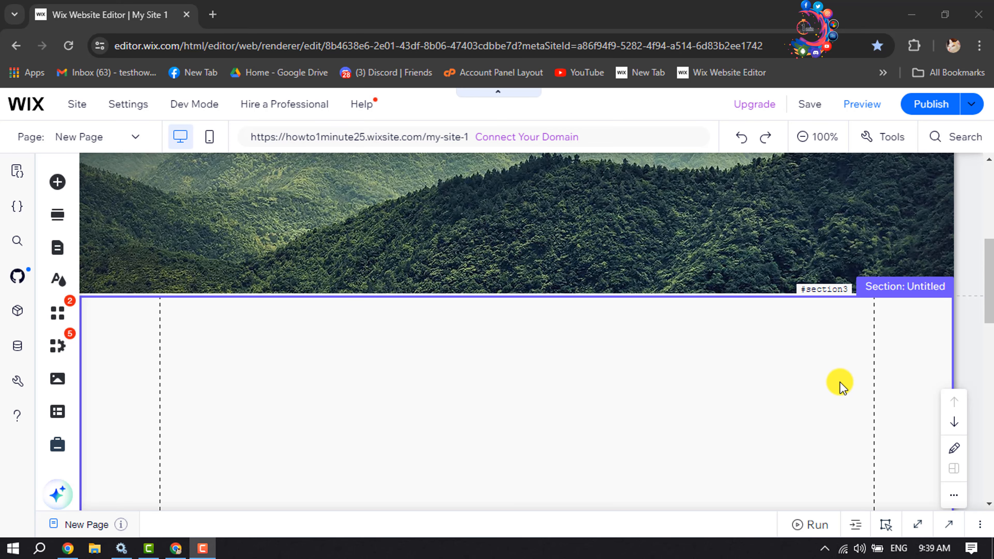
Step: Open the Video & Music elements for adding to the empty section below the forest image
scroll(840, 385, down, 2)
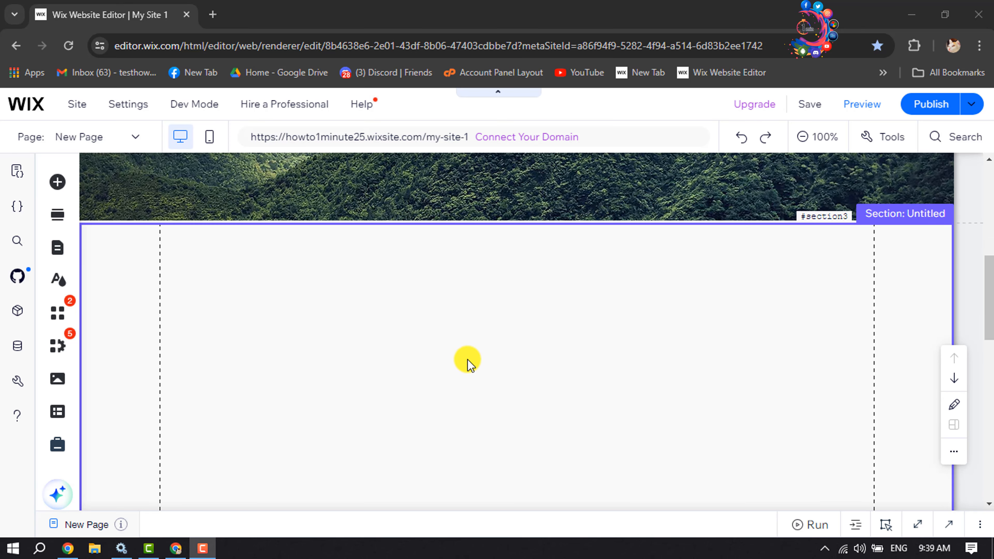
scroll(462, 358, down, 2)
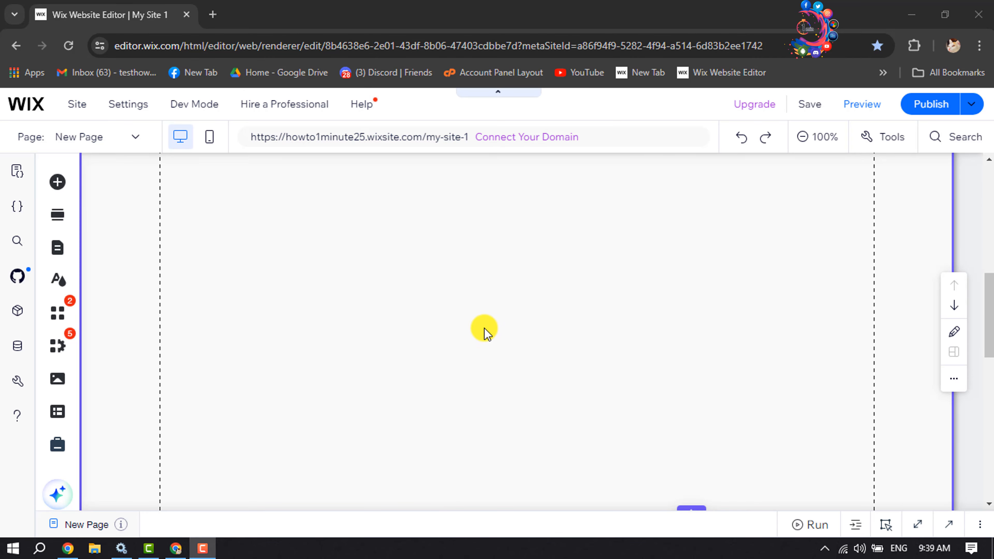
scroll(484, 329, up, 2)
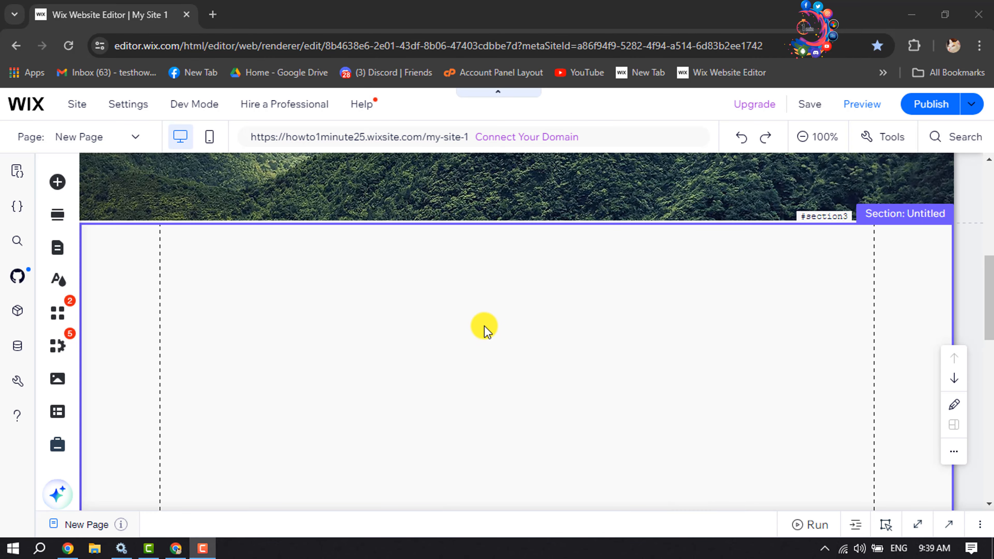
click(58, 183)
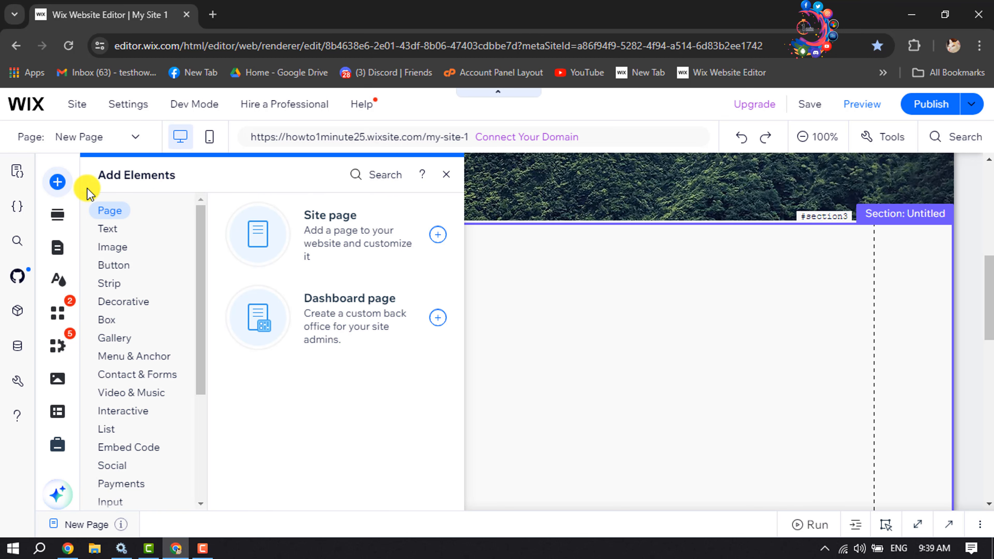
click(122, 395)
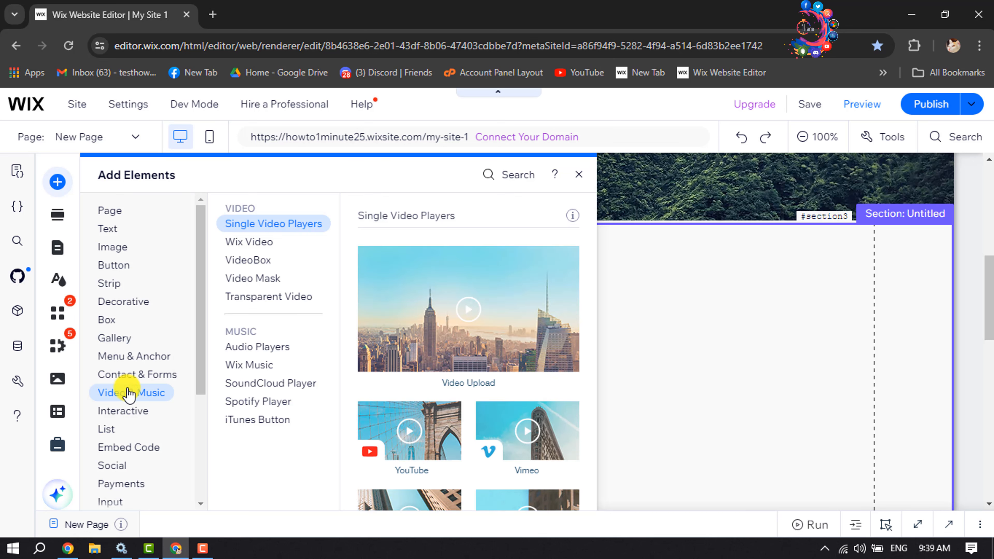
Step: Examine the available music elements, including Audio Players, Wix Music, SoundCloud Player, Spotify Player and iTunes Button
click(254, 421)
click(250, 351)
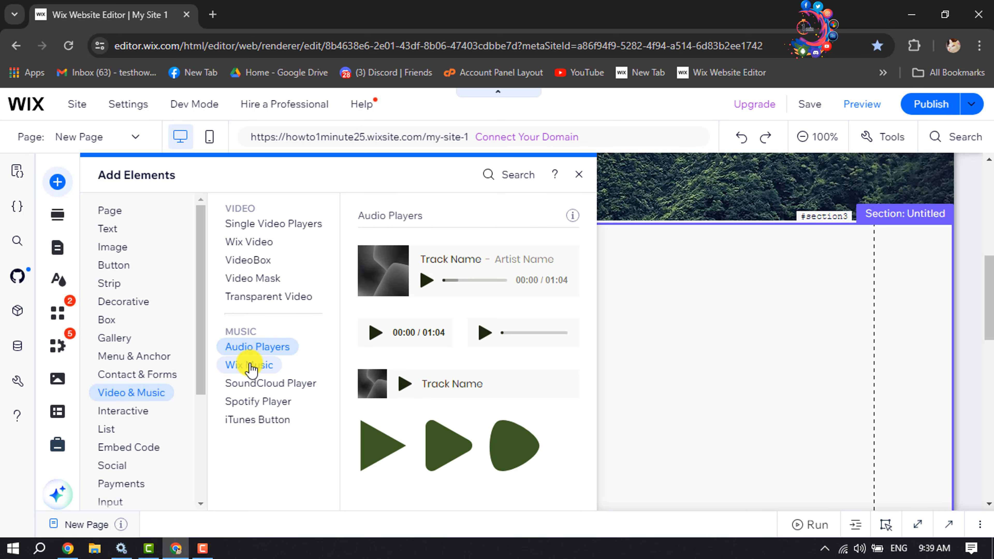
click(250, 366)
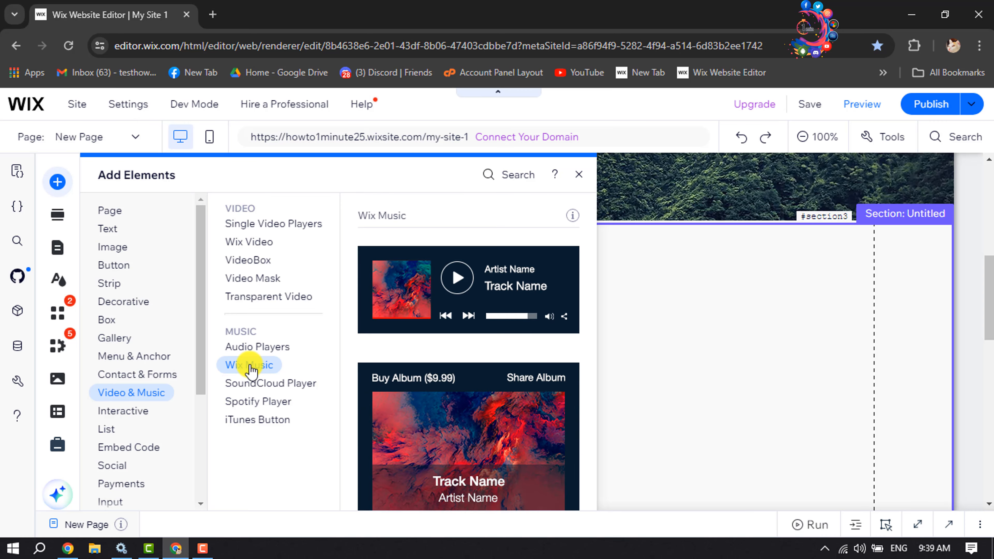
click(251, 421)
click(240, 370)
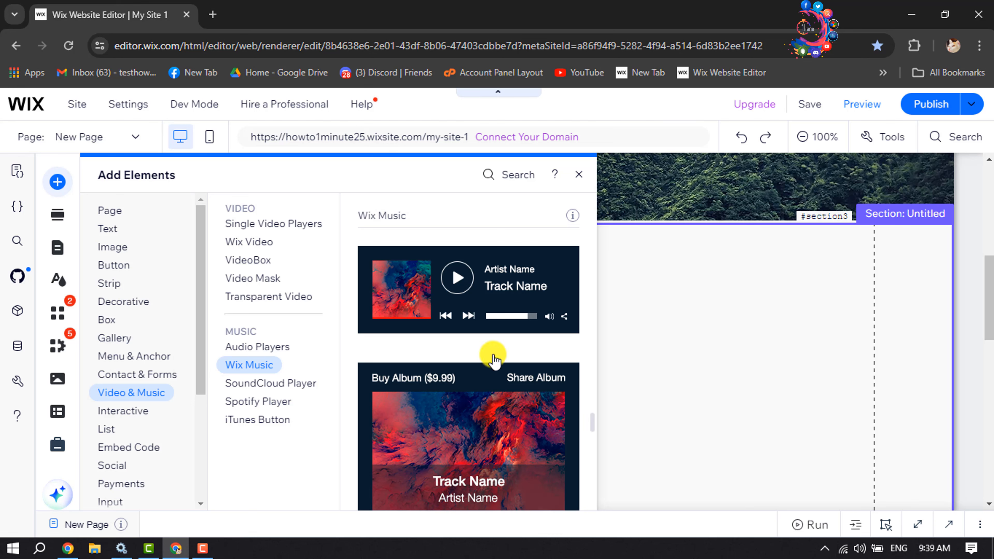
scroll(493, 313, down, 3)
scroll(496, 316, down, 5)
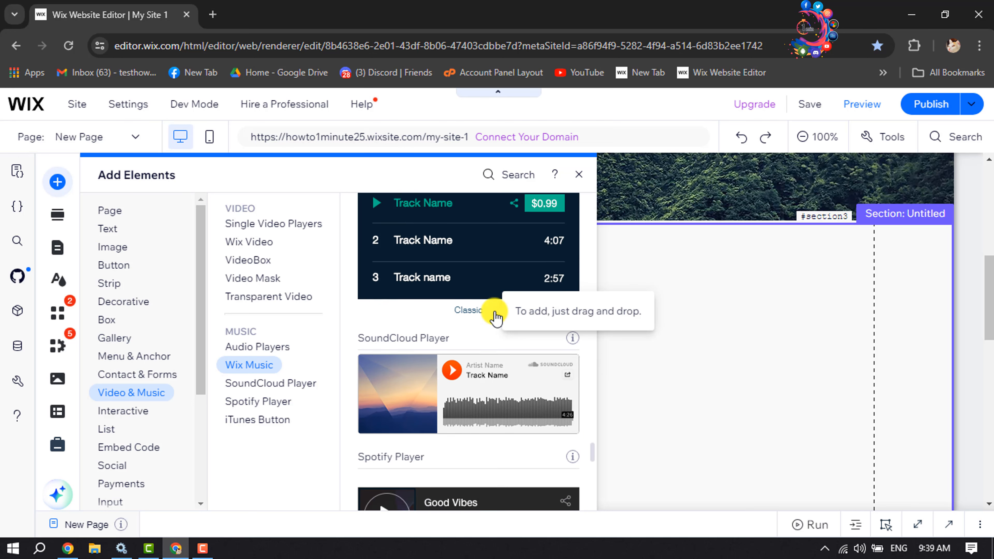
scroll(497, 315, up, 5)
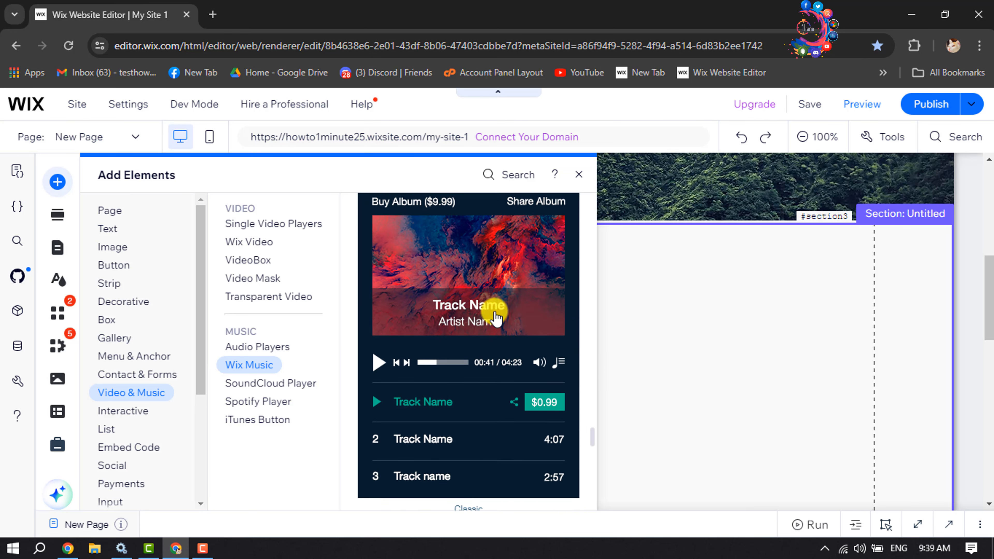
scroll(469, 351, up, 2)
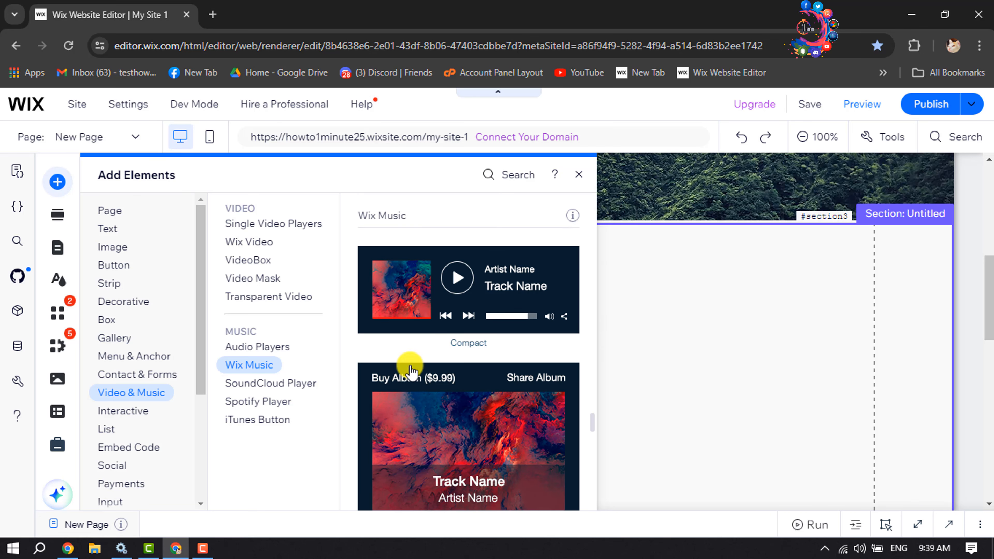
click(237, 386)
click(268, 385)
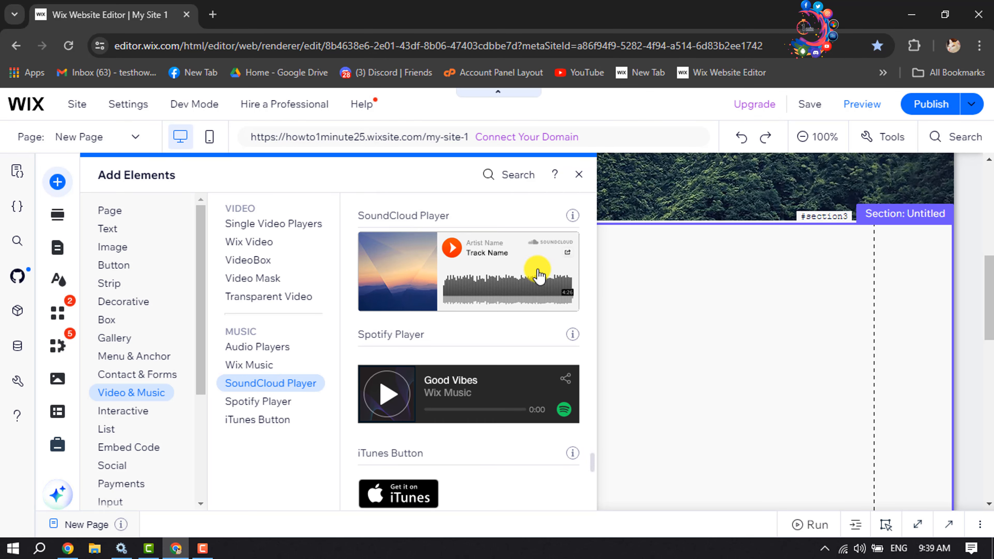
click(268, 405)
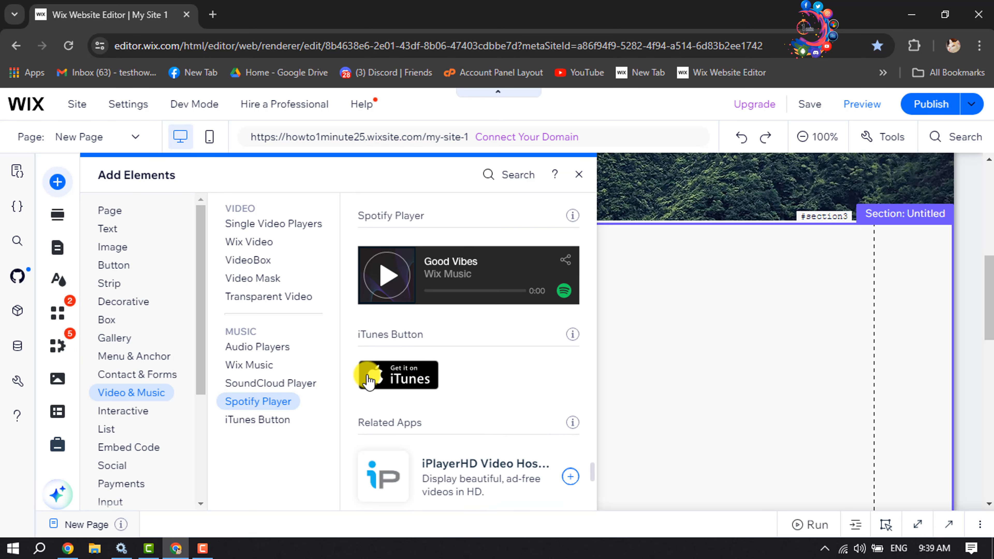
Step: Add the audio player with cover image, track name and artist name to the empty section and open its settings
click(270, 347)
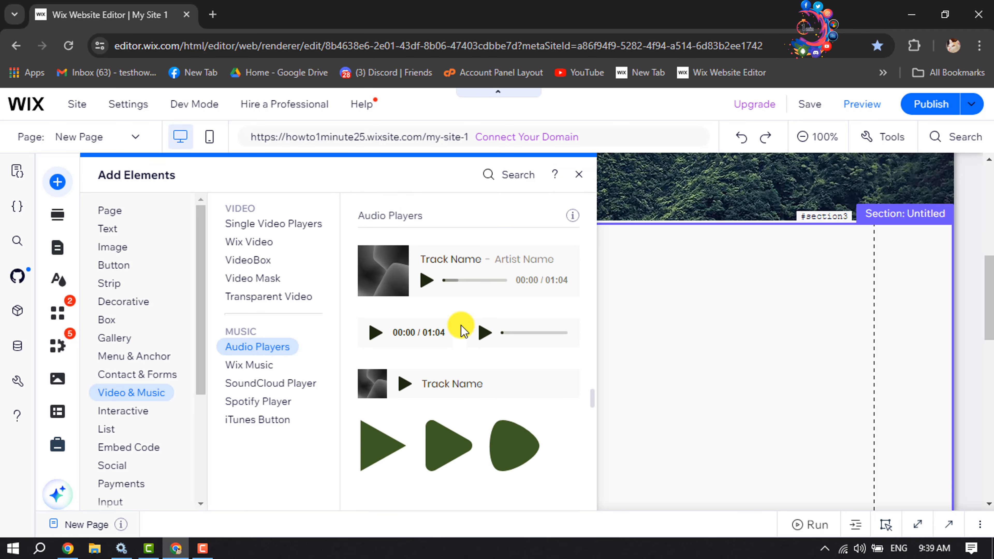
scroll(459, 328, down, 5)
scroll(461, 329, up, 8)
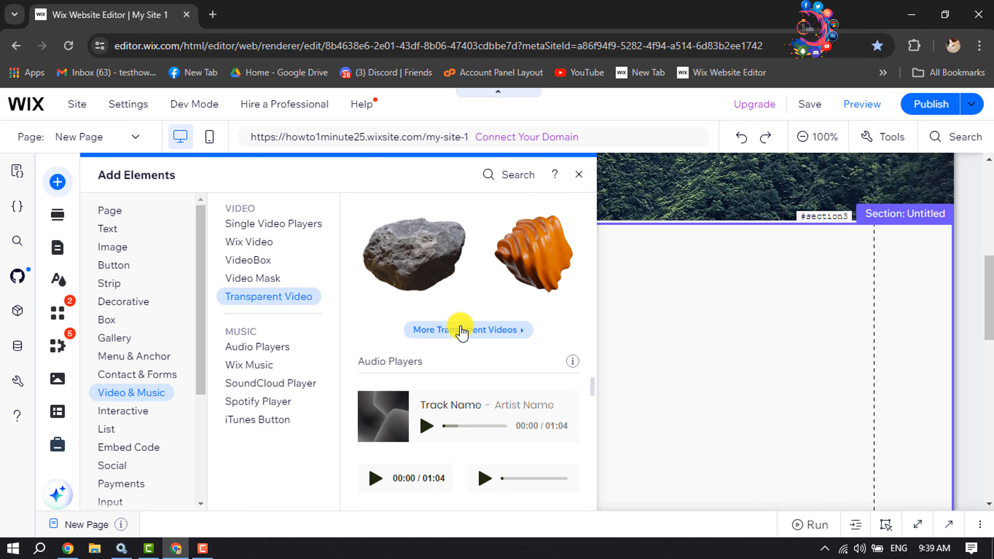
scroll(461, 330, up, 2)
scroll(461, 328, down, 5)
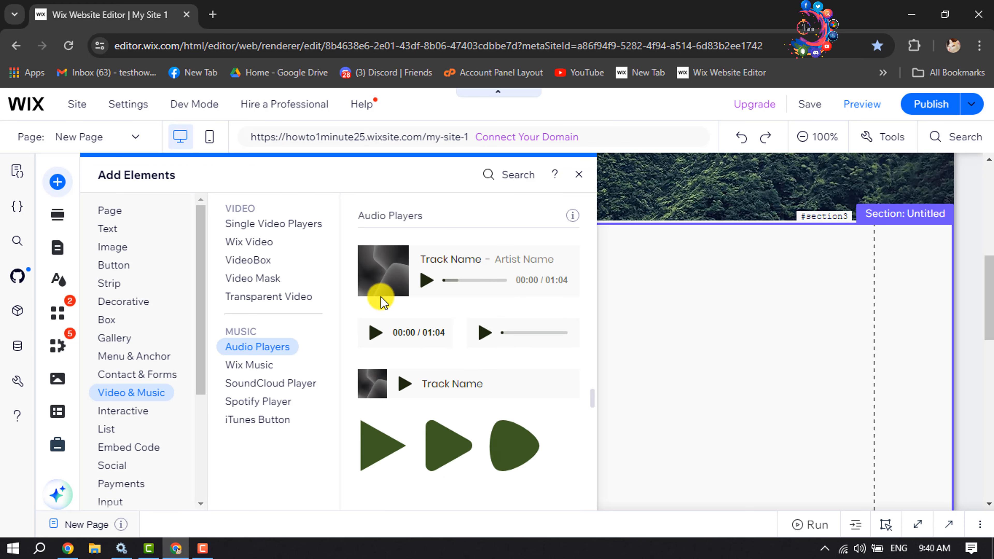
click(384, 288)
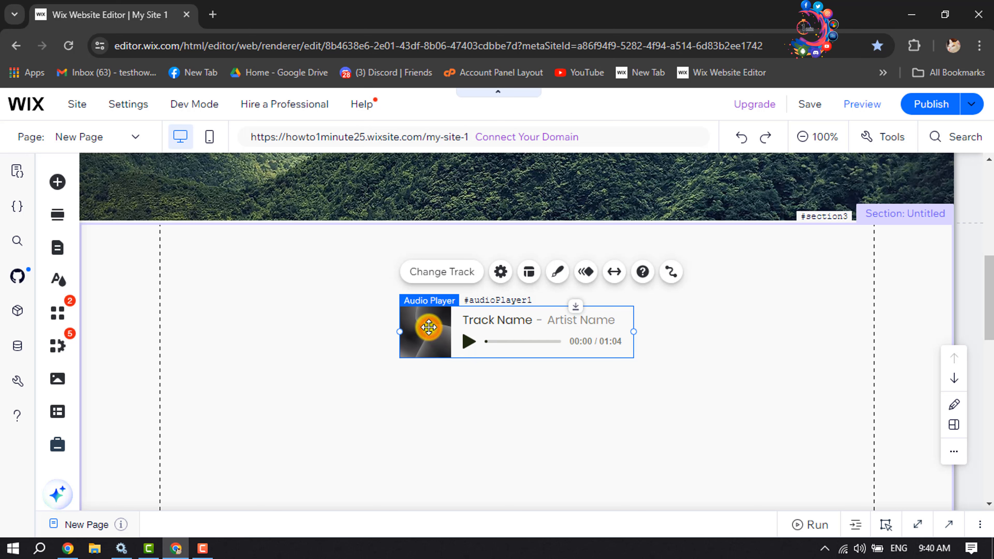
click(447, 278)
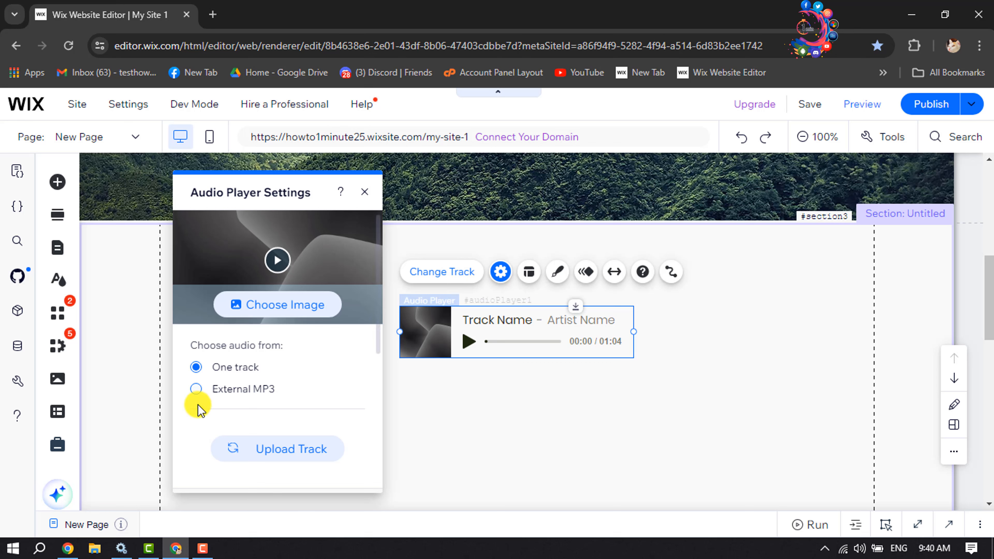
Step: Try External MP3 as the audio player's source and select its track URL field
click(196, 389)
scroll(196, 389, down, 2)
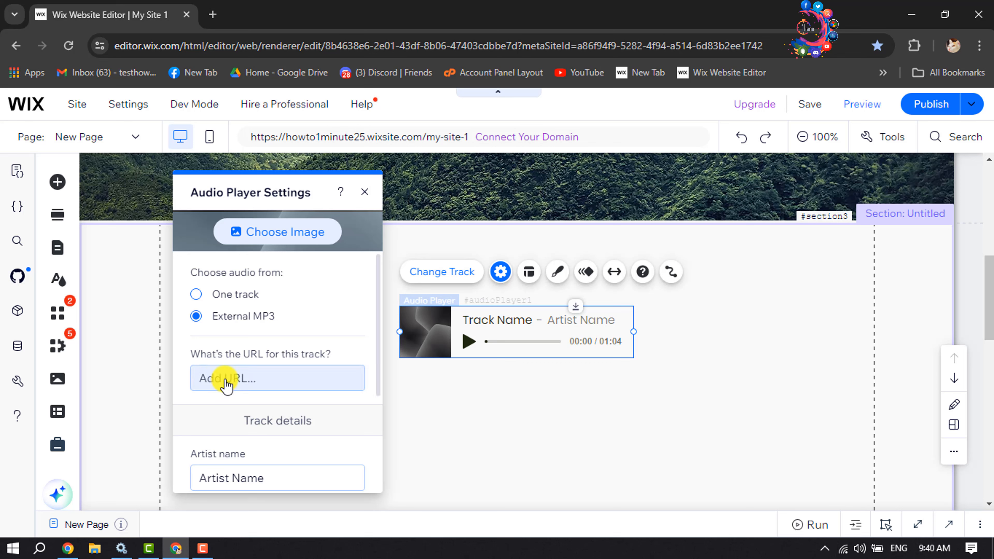
click(255, 379)
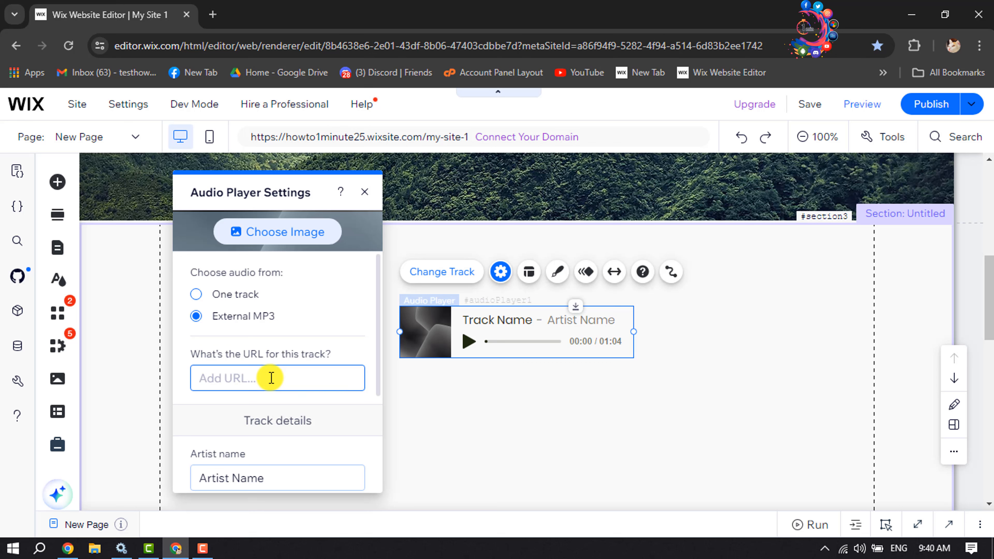
click(244, 372)
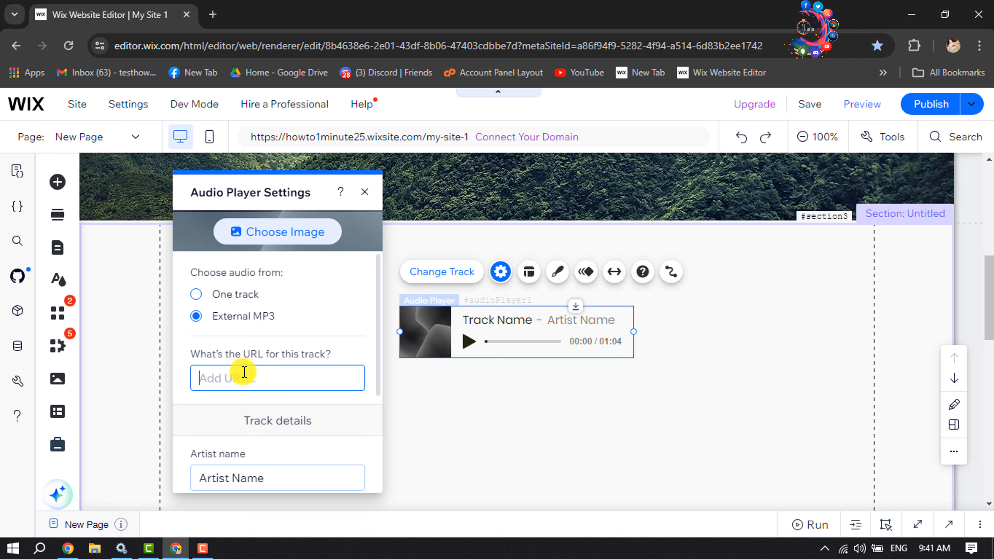
scroll(232, 372, up, 2)
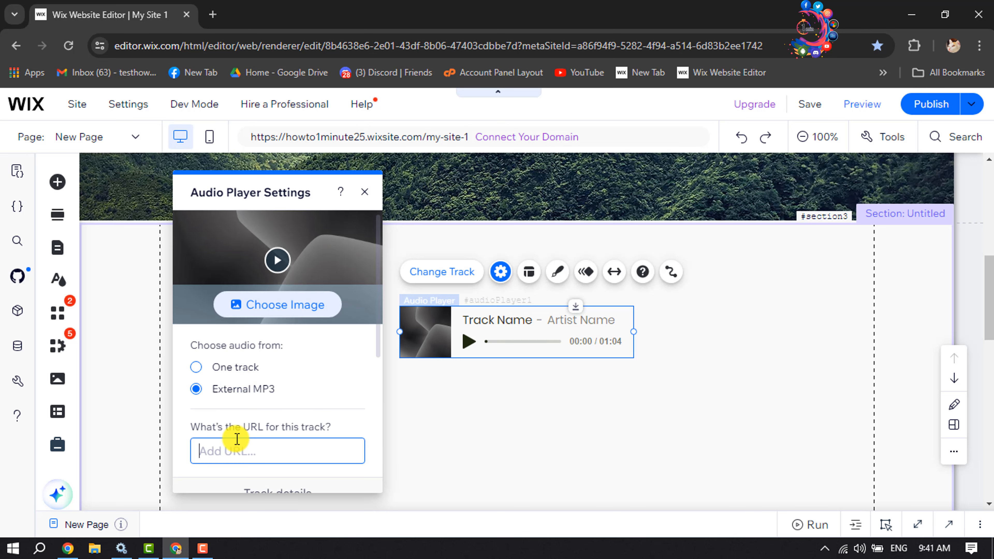
Step: Set the audio player's source to One track and open the track chooser
click(196, 367)
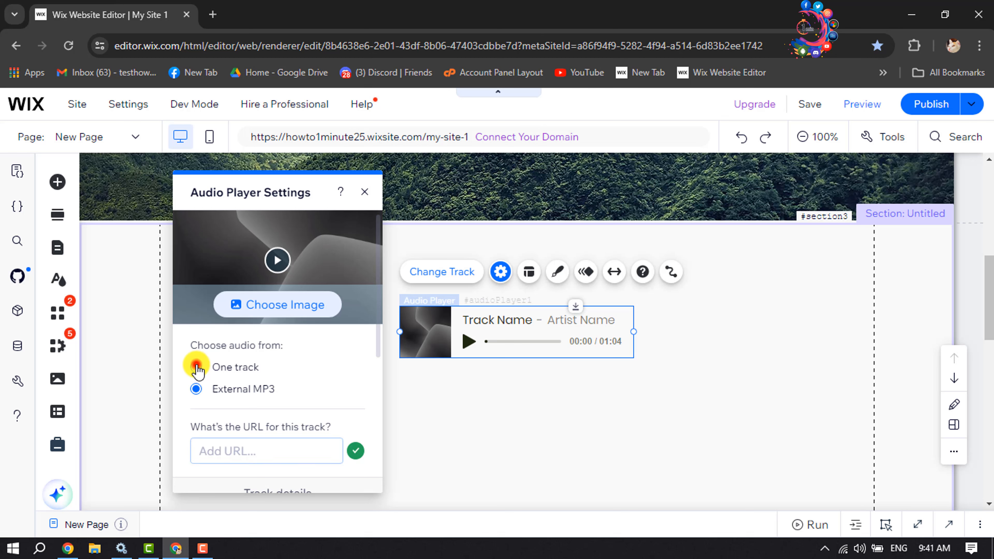
scroll(197, 370, down, 2)
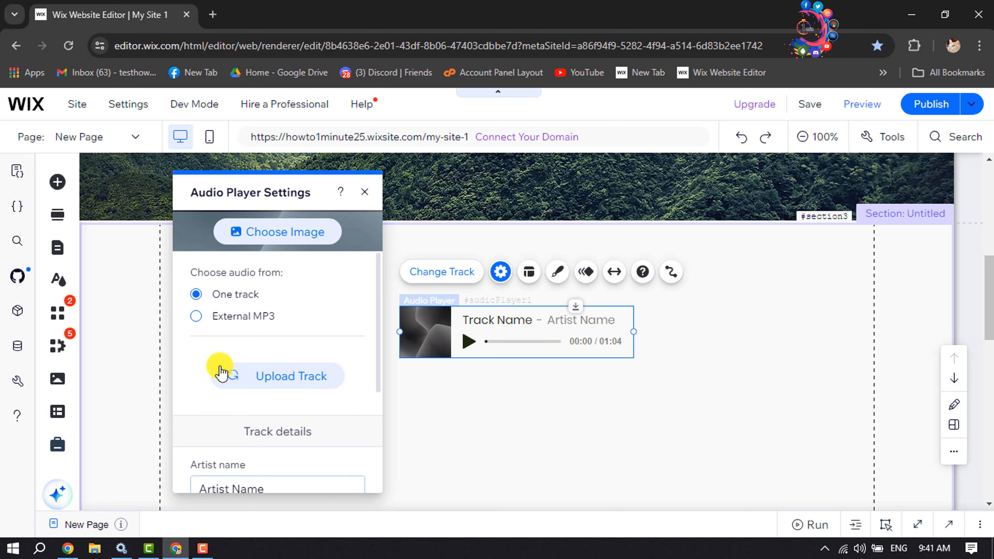
click(276, 379)
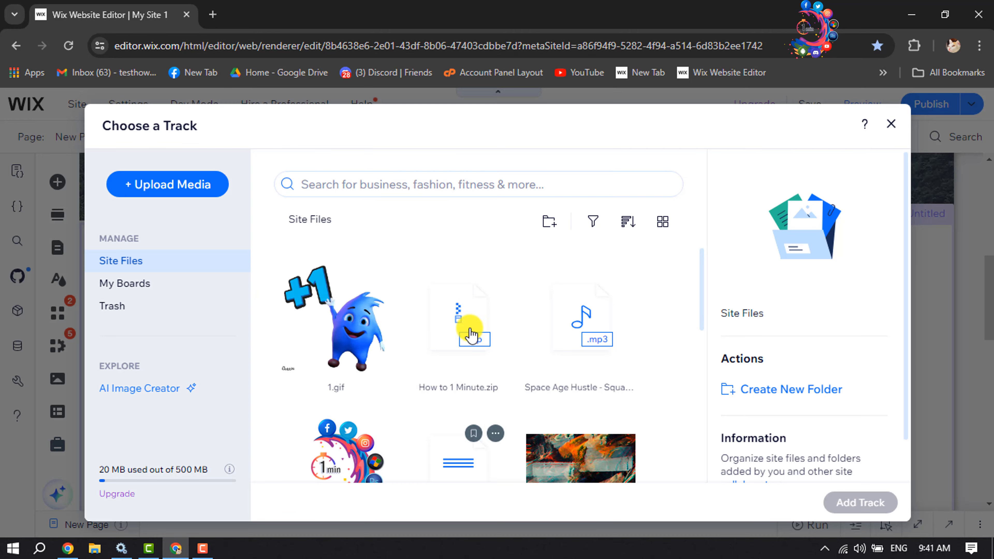
click(191, 186)
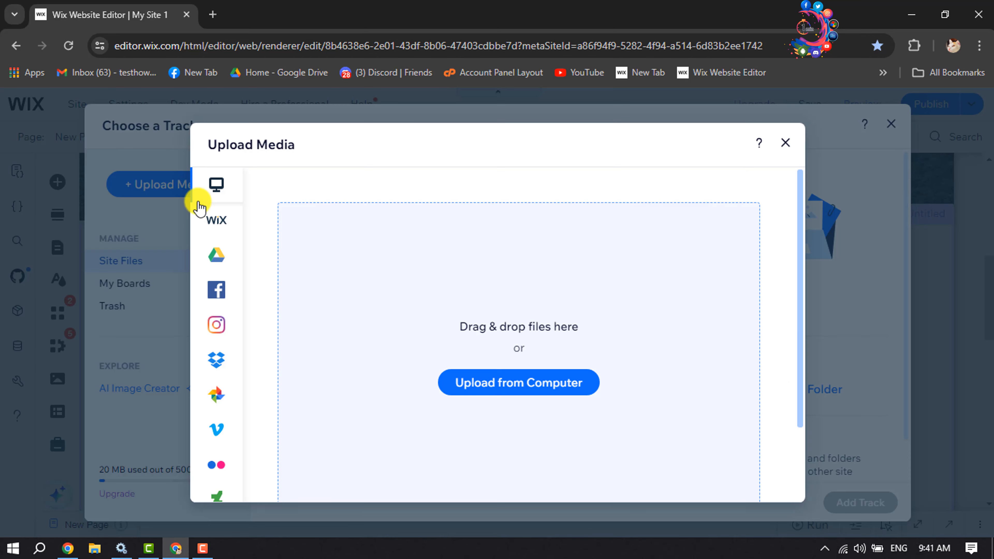
mouse_move(215, 260)
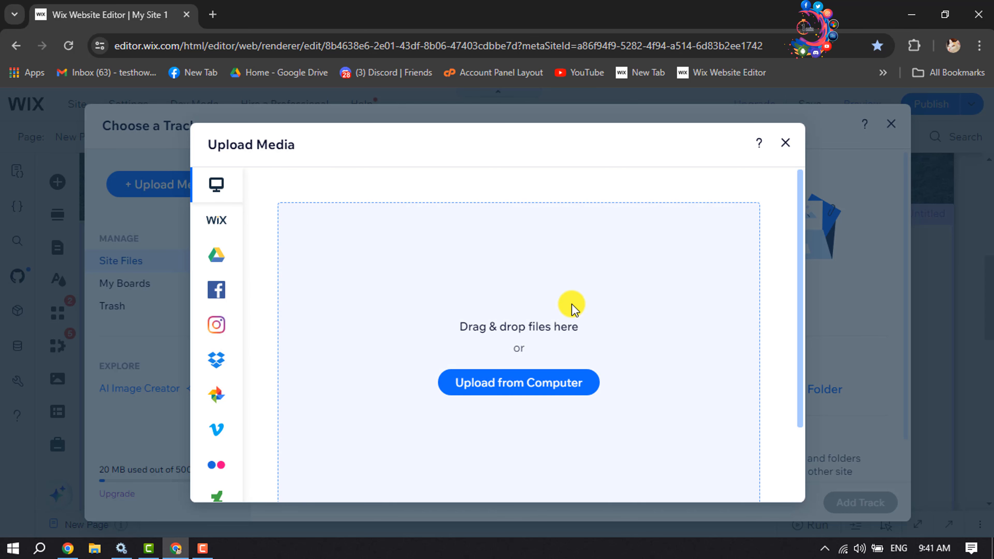
click(783, 147)
Step: Add the Space Age Hustle mp3 from Site Files as the audio player's track
mouse_move(593, 335)
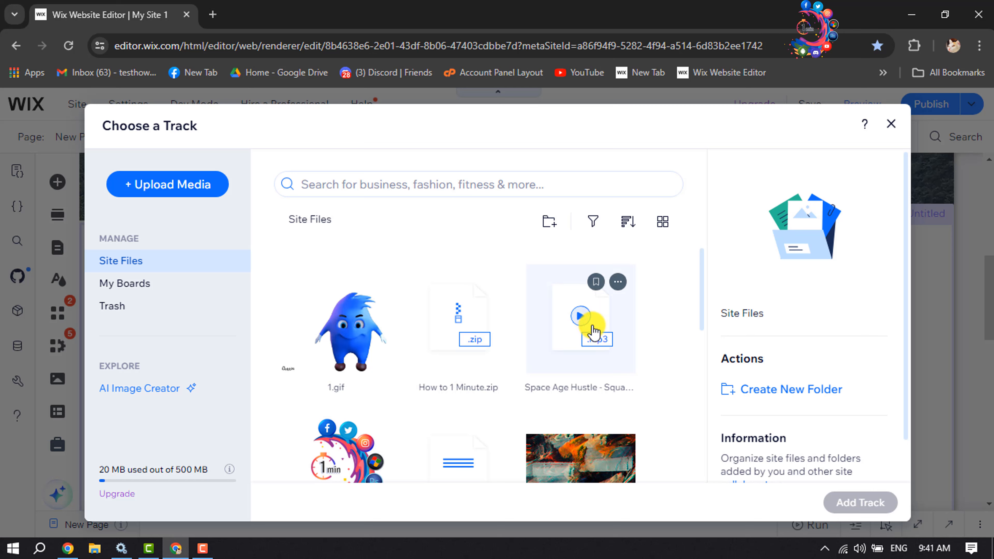
click(593, 331)
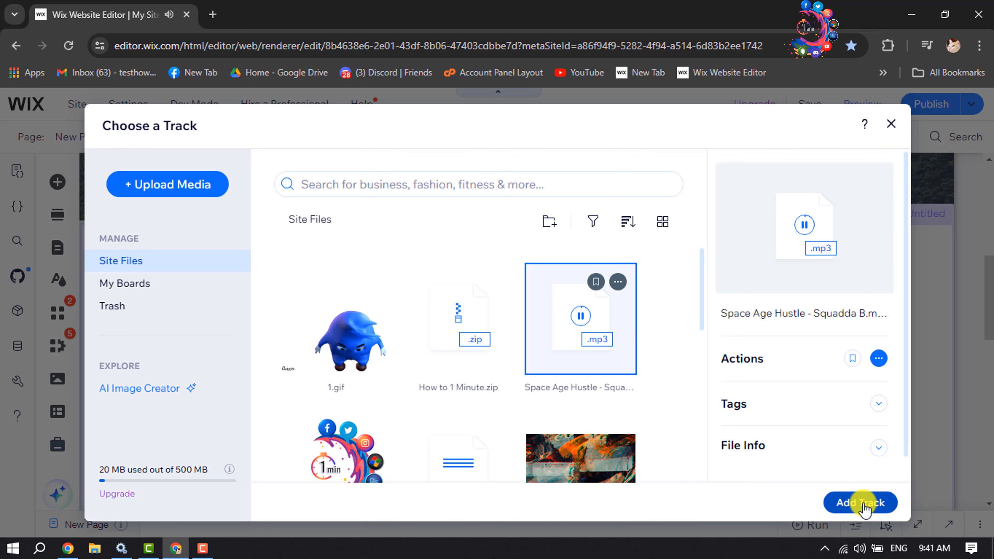
click(861, 503)
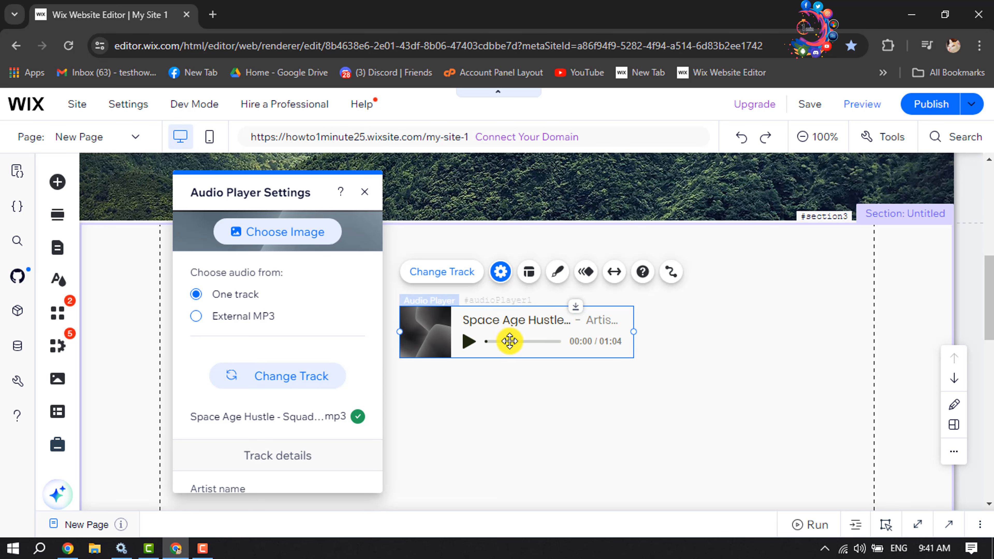
Step: Set the sunflower sunset photo from Site Files as the audio player's cover image and close its settings
scroll(249, 293, up, 1)
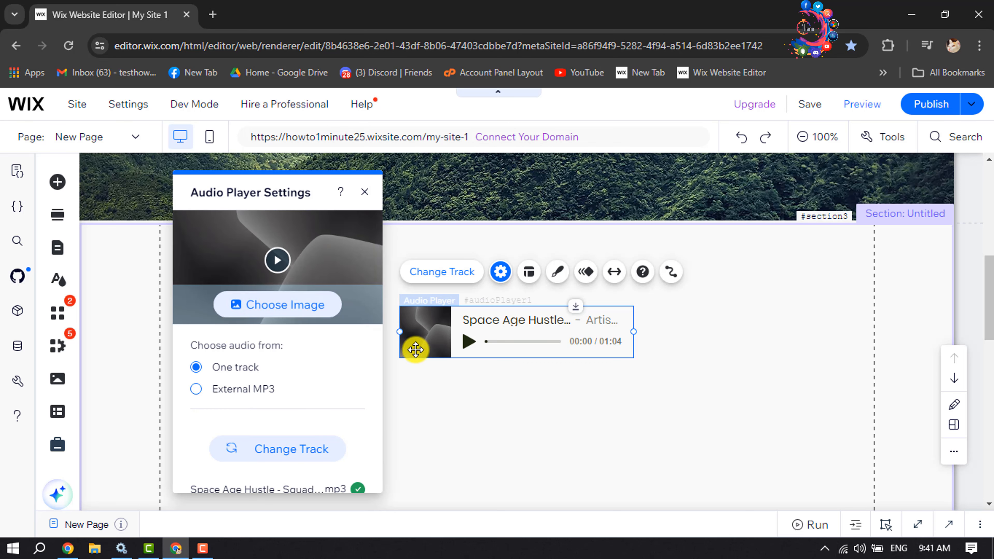
click(256, 312)
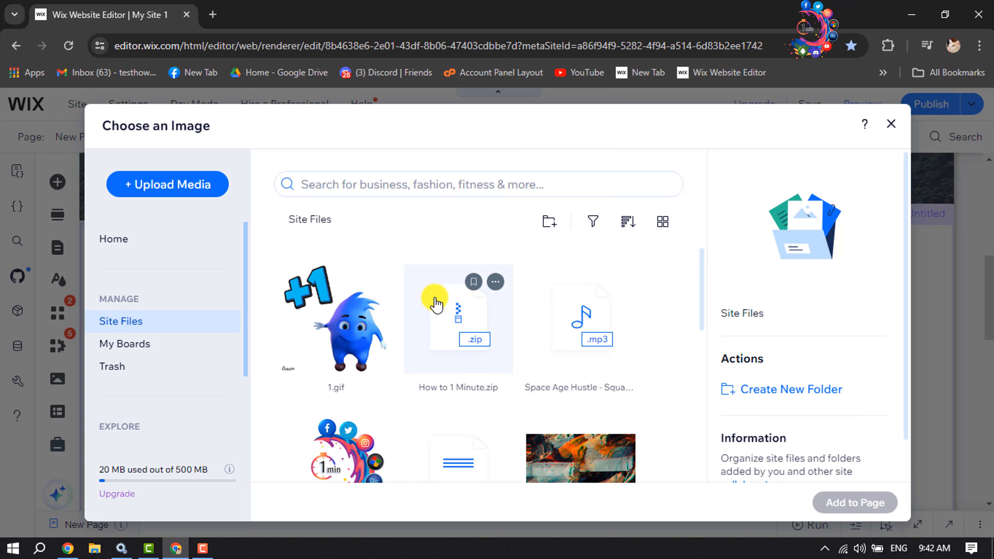
scroll(395, 372, down, 5)
mouse_move(553, 396)
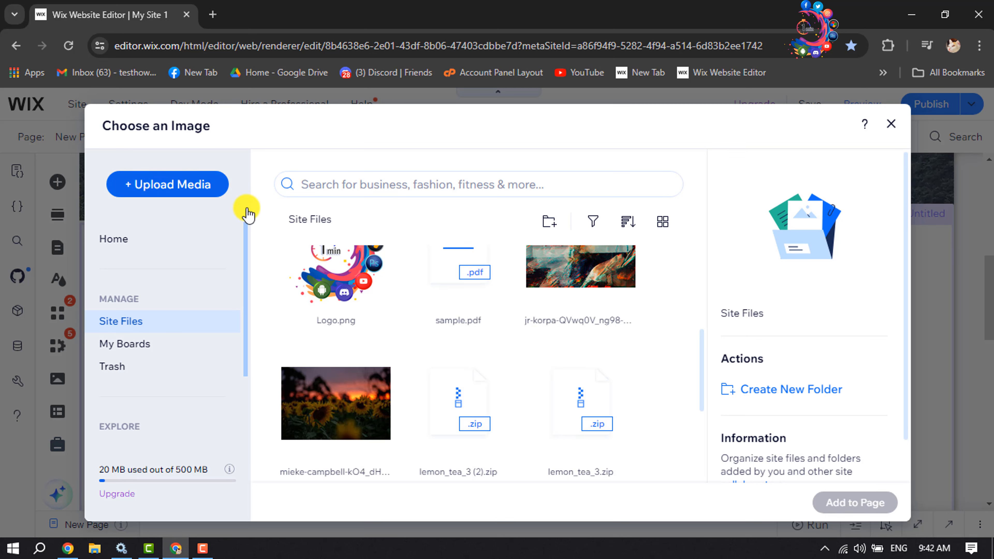
scroll(321, 333, down, 2)
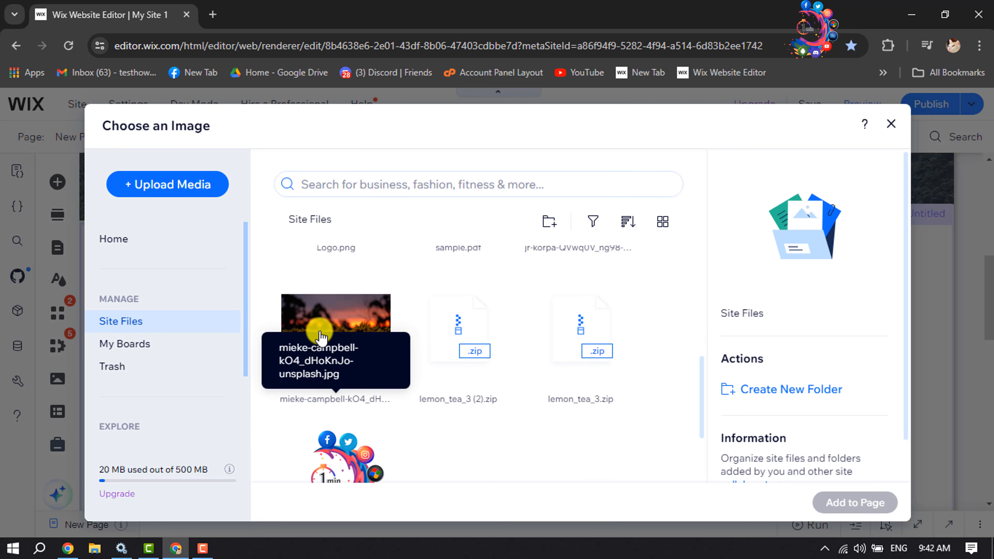
click(342, 330)
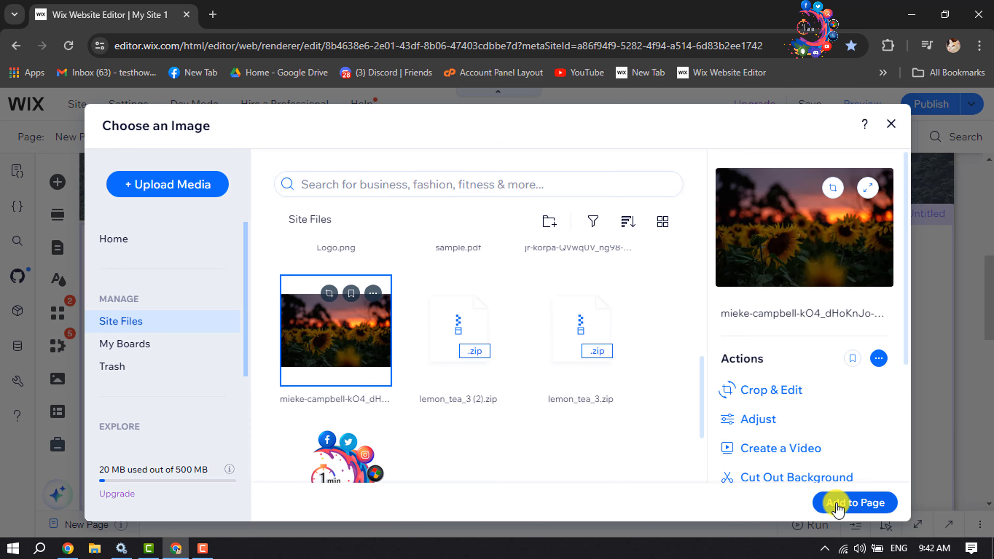
click(838, 505)
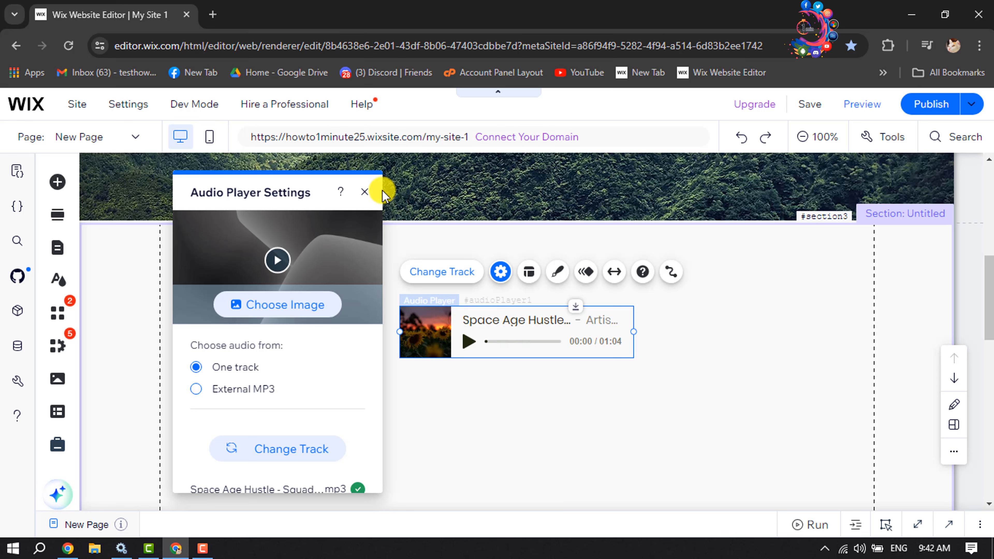
click(365, 194)
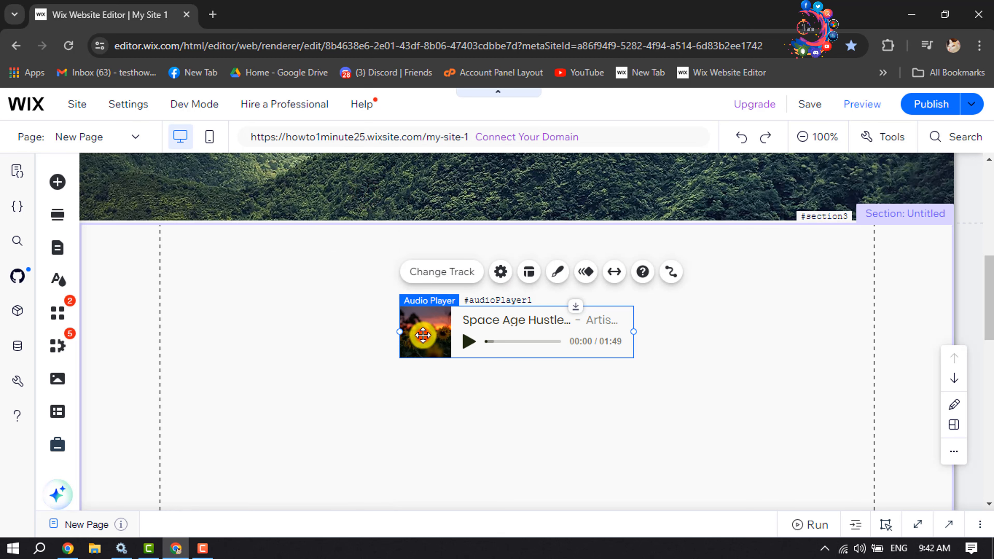
Step: Try the Icon layout for the audio player and switch it back to Classic
click(529, 272)
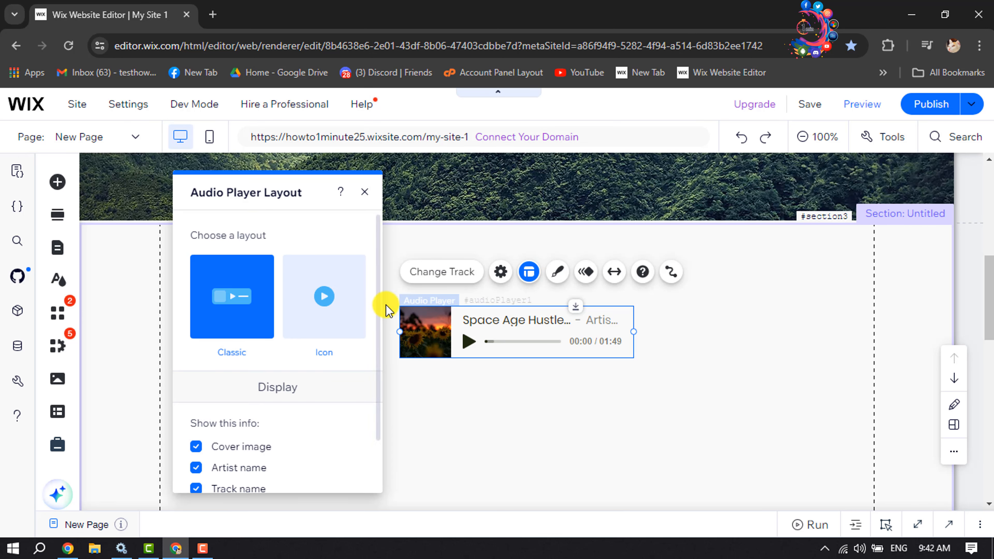
click(323, 304)
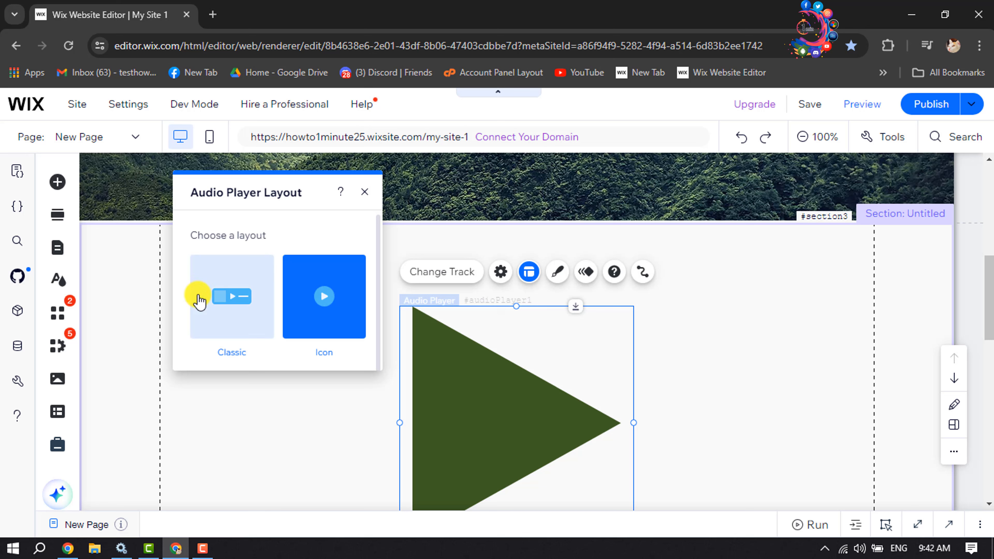
click(233, 295)
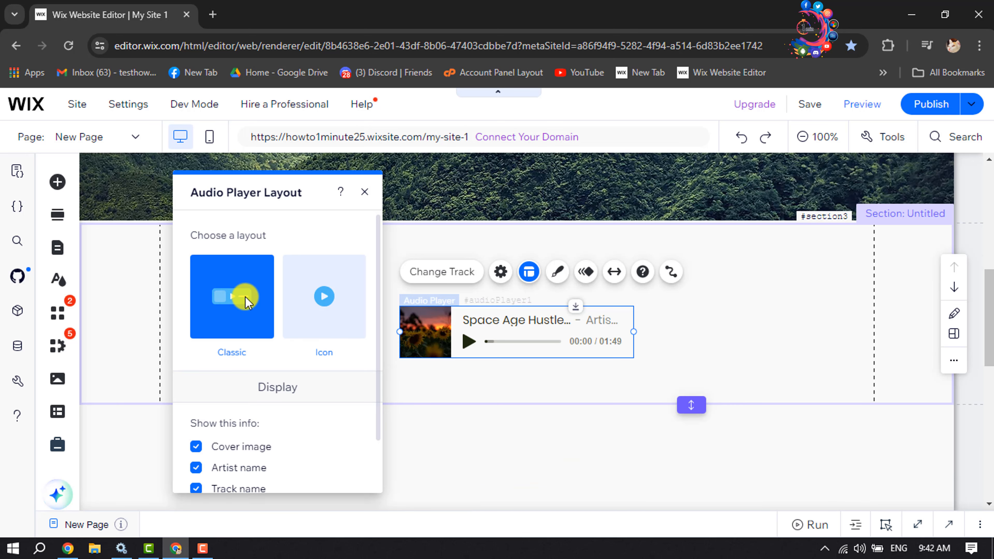
Step: Try hiding the artist name, track name and progress bar in the audio player's display
scroll(258, 394, down, 2)
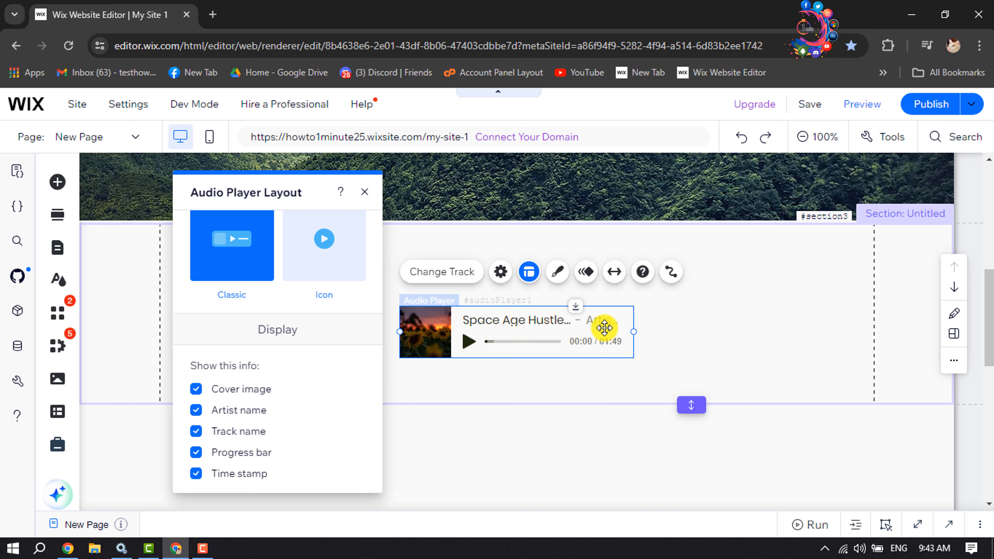
click(195, 410)
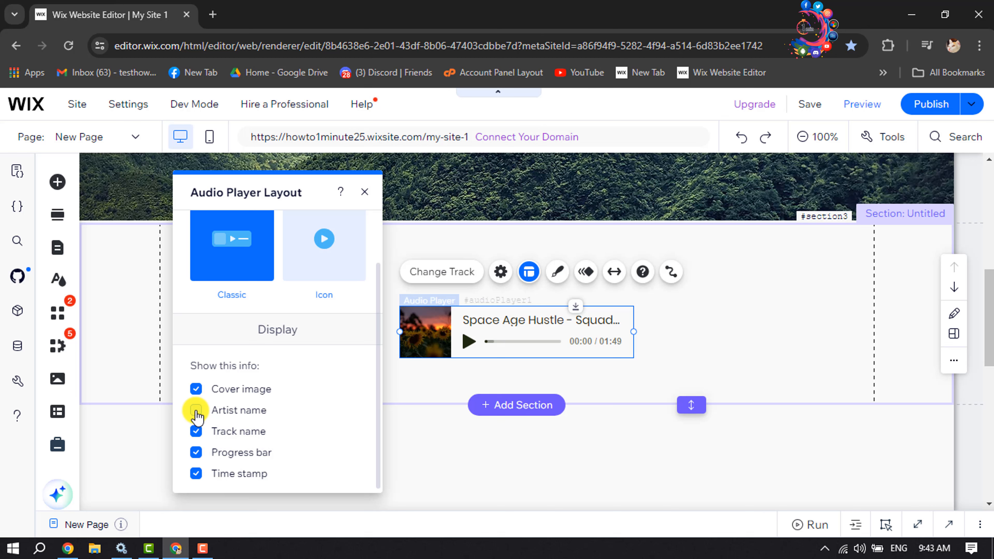
click(196, 431)
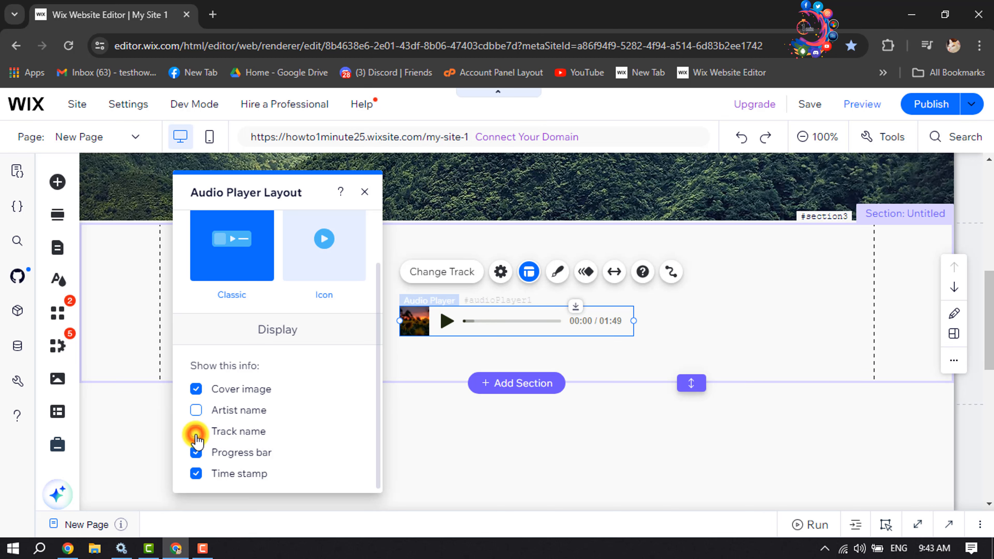
click(197, 454)
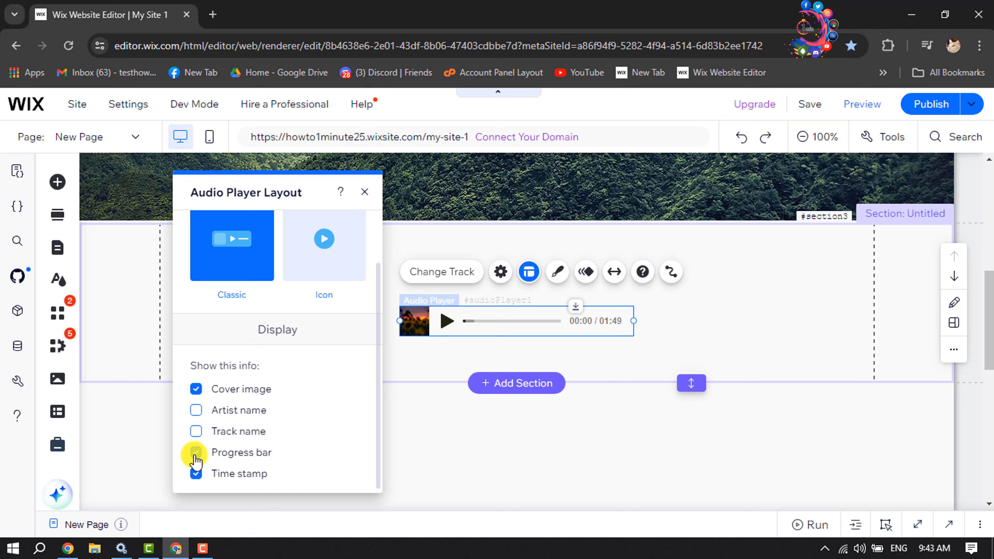
click(194, 454)
click(196, 474)
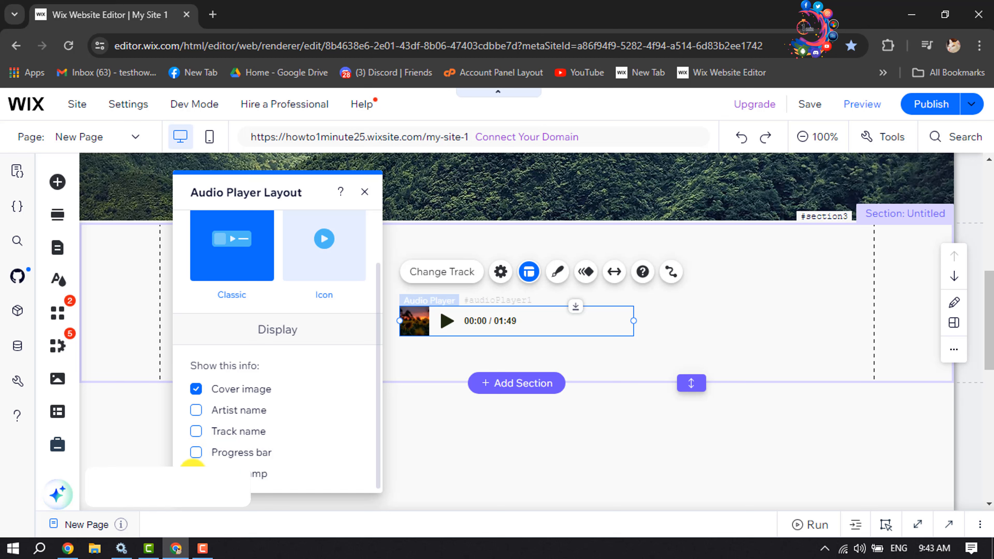
Step: Show the progress bar, track name and artist name again and close the audio player's layout settings
click(196, 452)
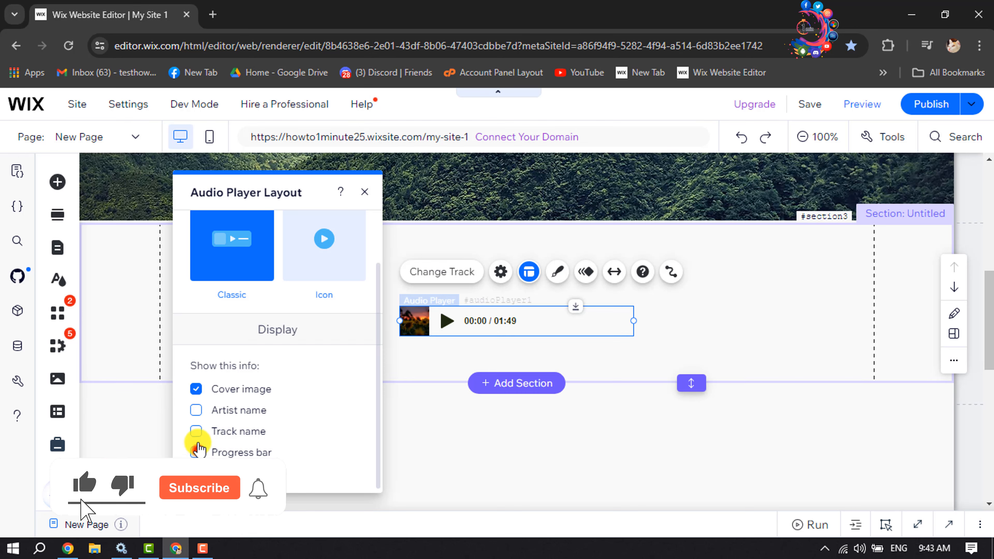
click(196, 432)
click(199, 411)
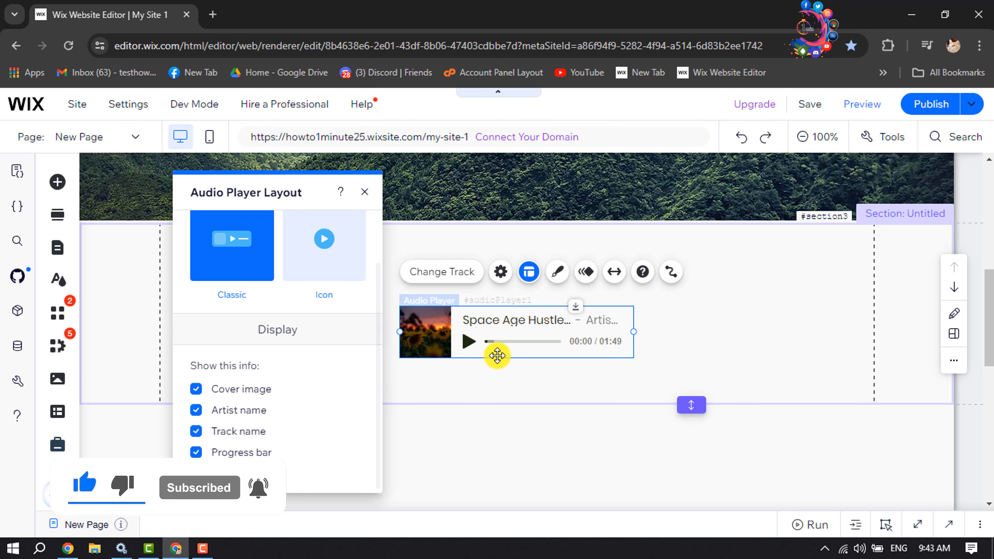
click(363, 192)
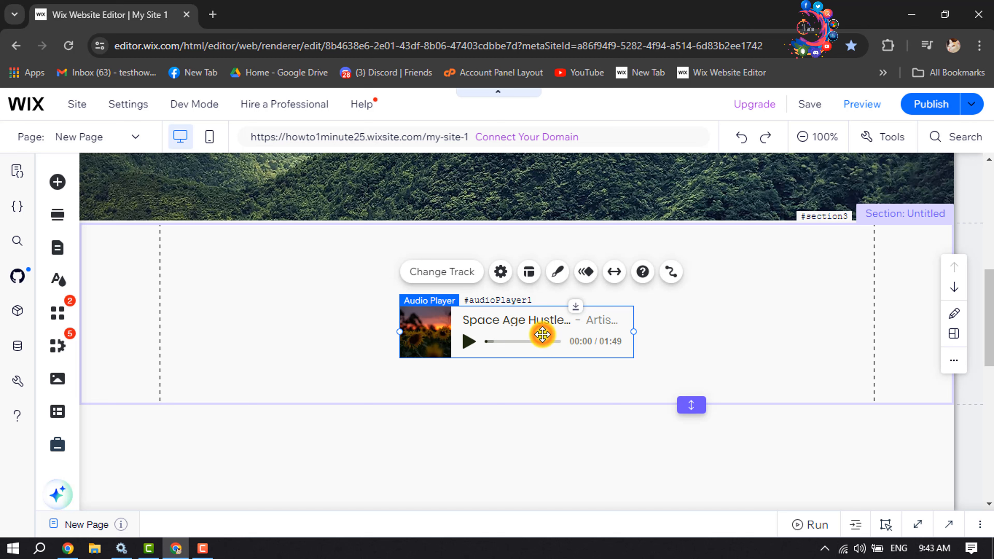
Step: Set the audio player's background fill to black #000000 at 15% opacity
click(557, 272)
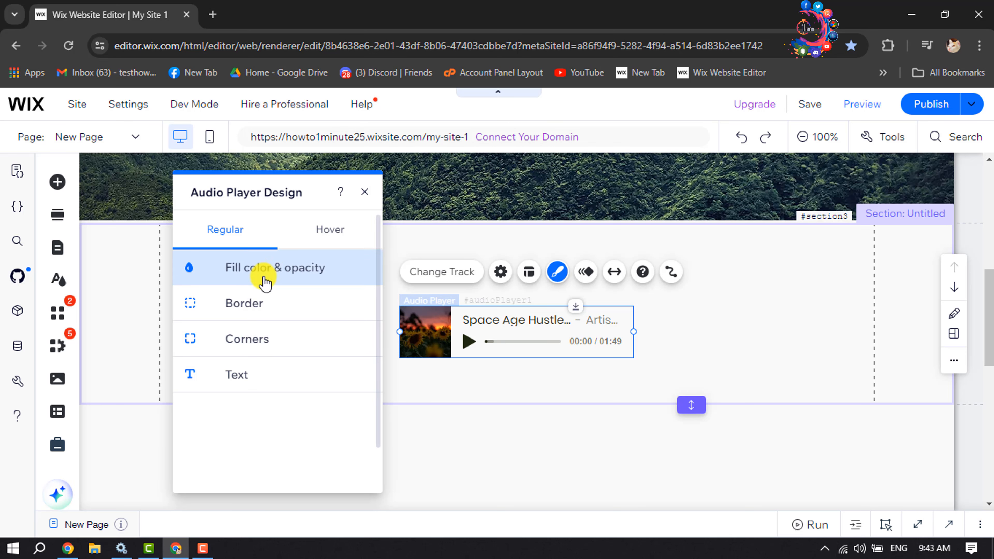
click(287, 272)
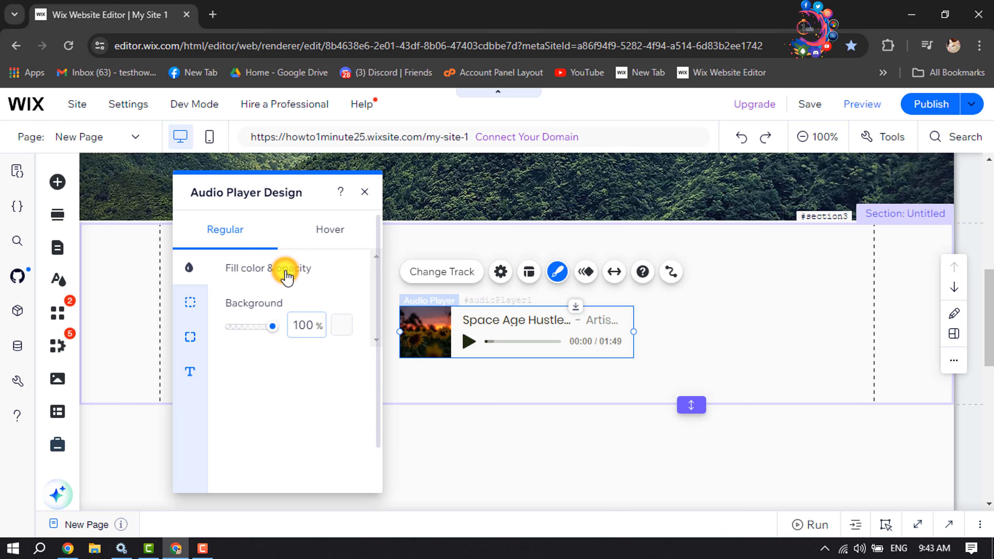
click(342, 332)
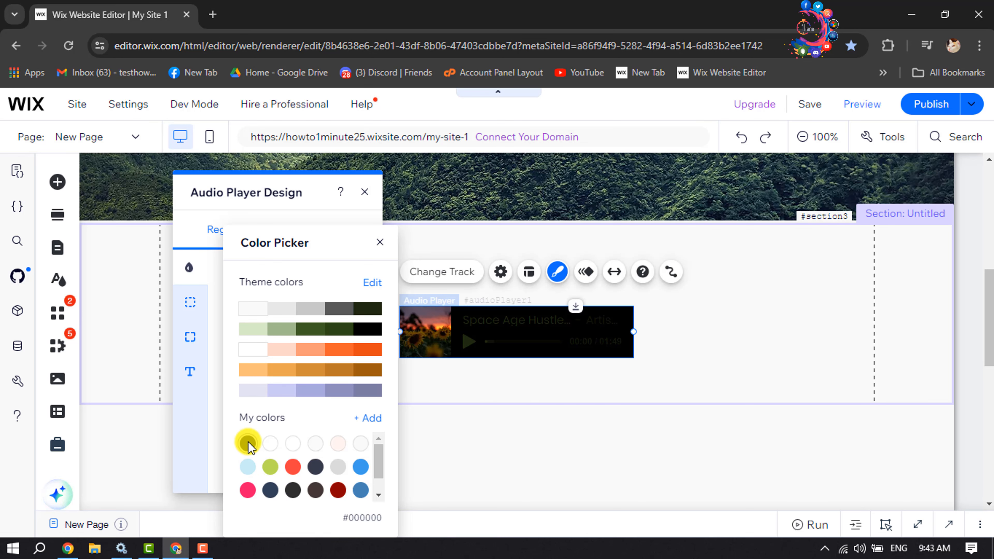
click(380, 242)
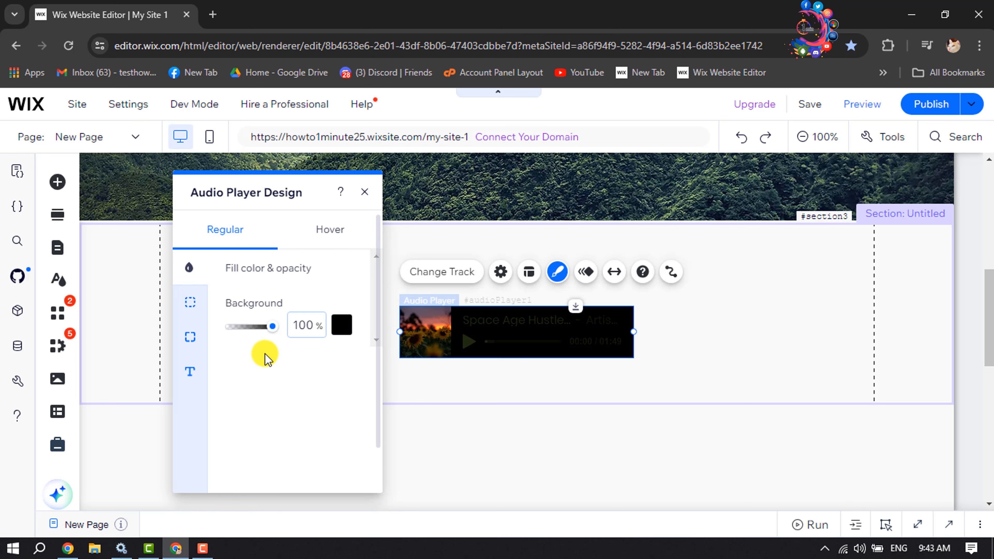
drag(270, 327, 236, 341)
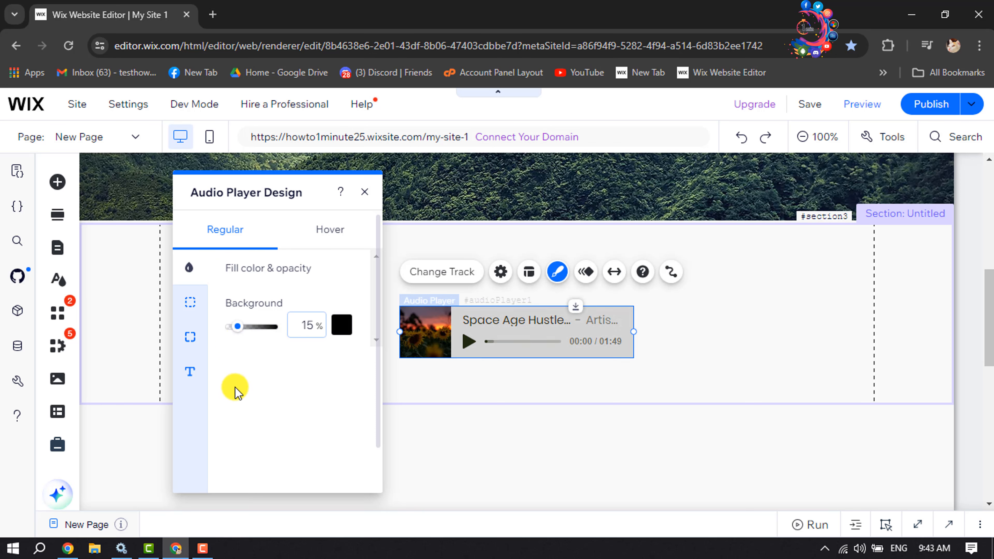
Step: Set the audio player's text and controls color to white #FFFFFF
click(189, 371)
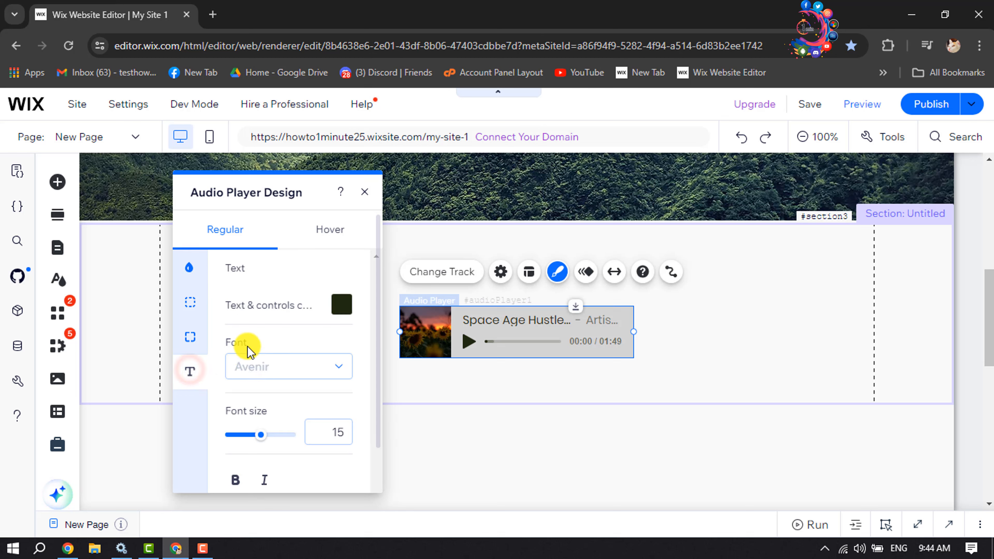
click(338, 309)
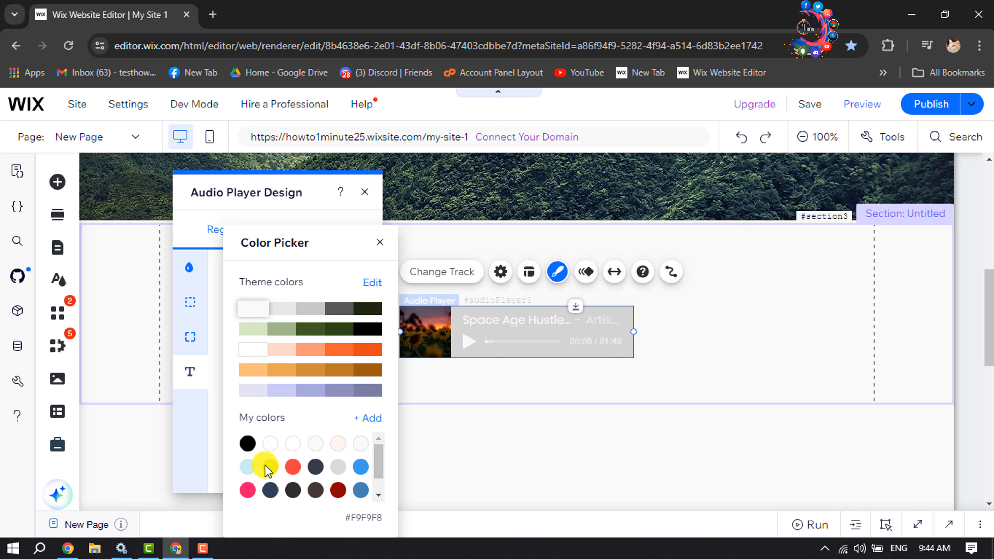
click(273, 446)
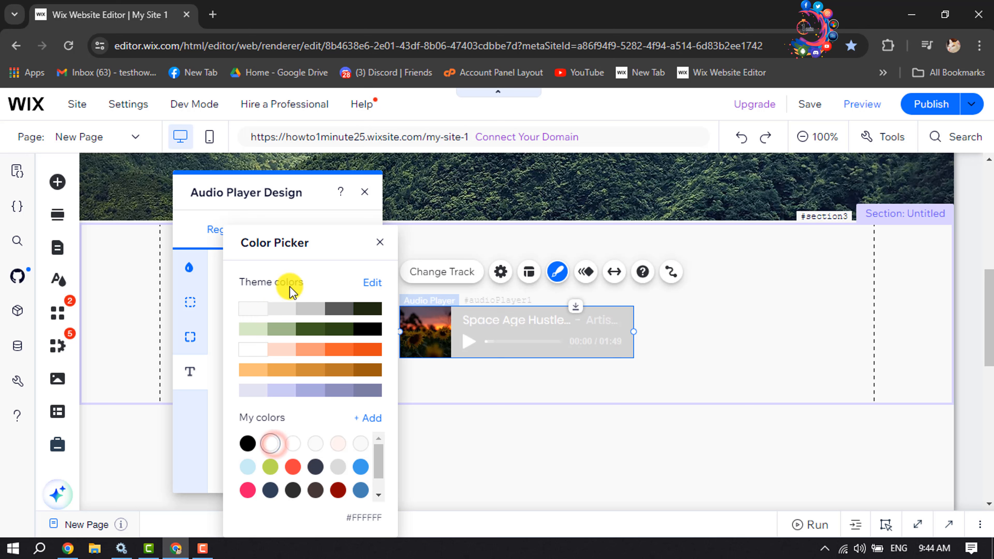
click(379, 243)
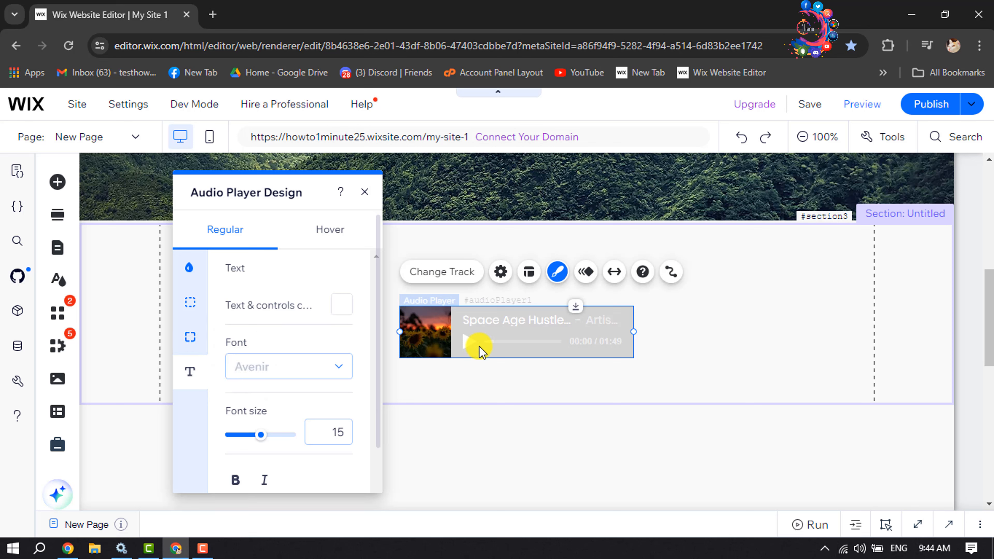
Step: Set the audio player's background opacity to 85%, check its hover design options and close the design settings
click(191, 269)
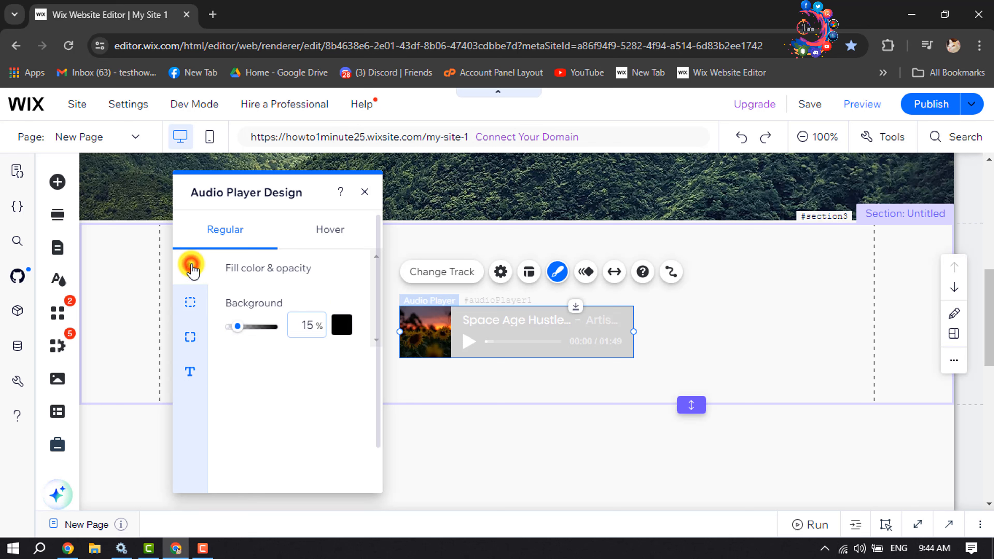
drag(236, 327, 273, 336)
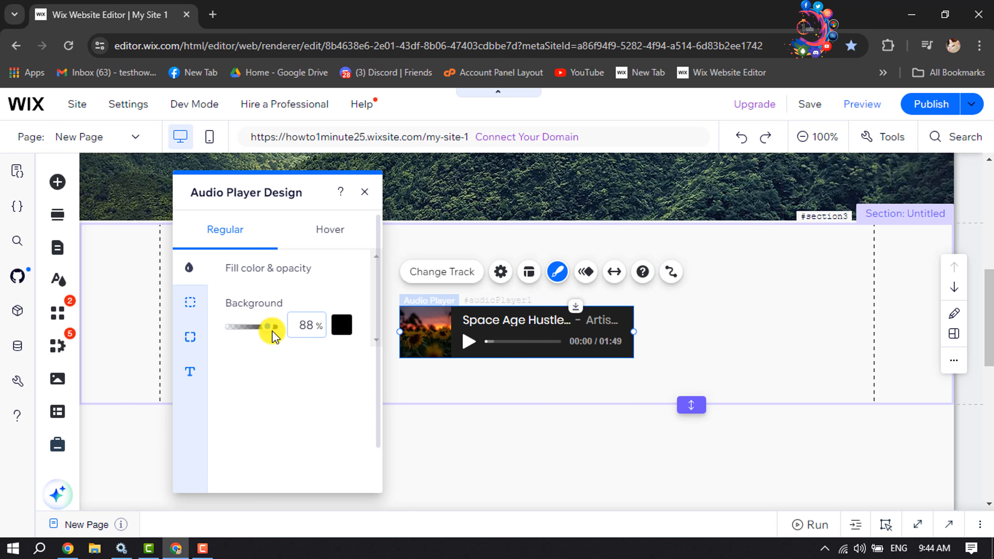
click(253, 379)
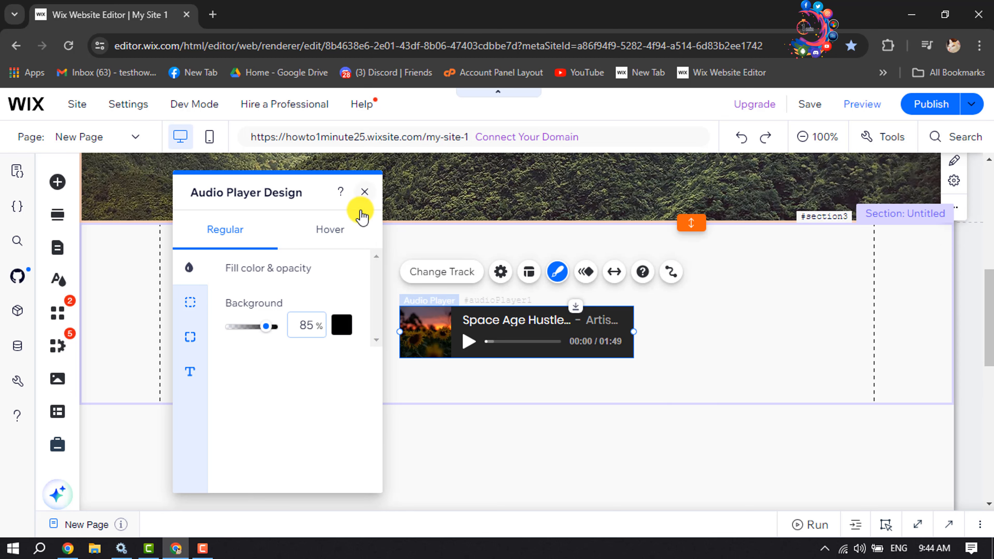
click(325, 234)
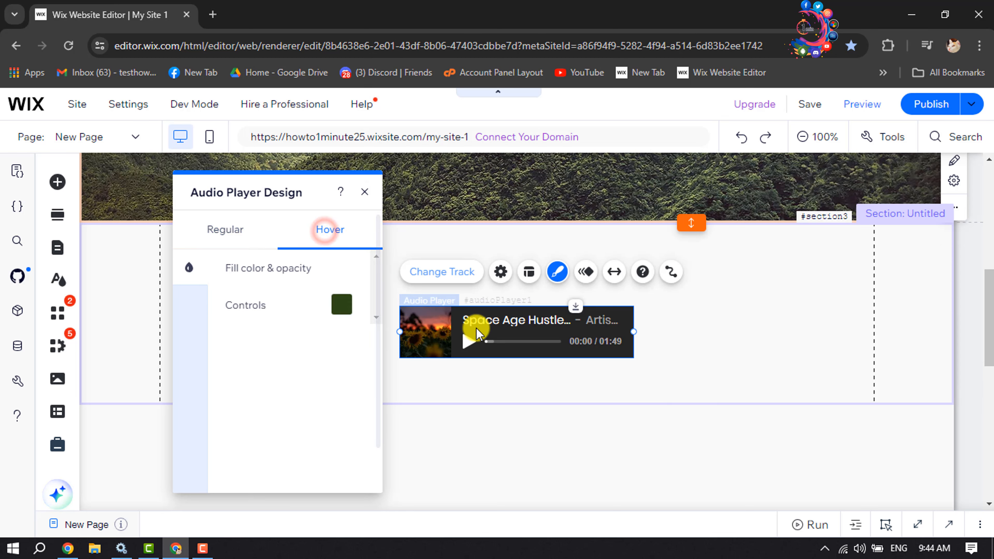
click(365, 192)
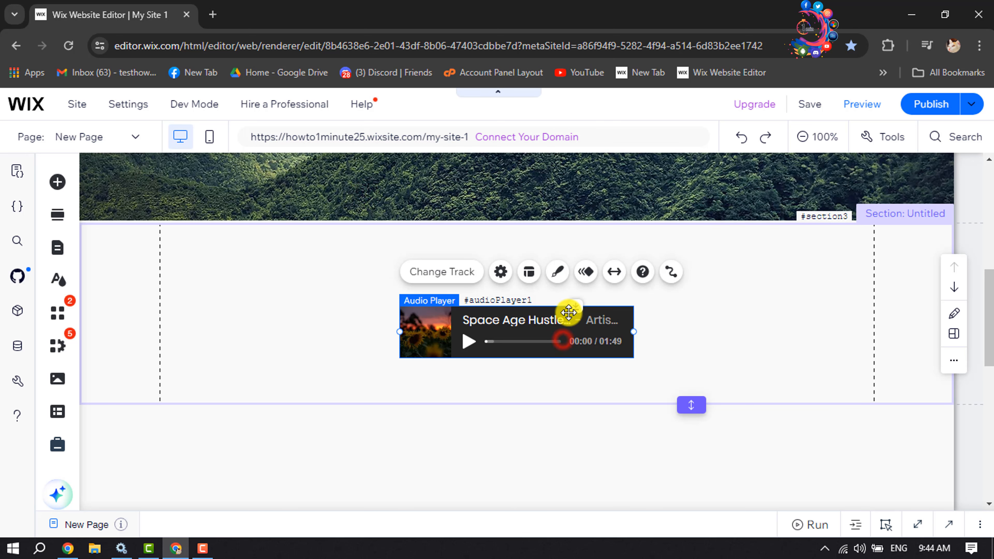
Step: Apply the Arc in animation to the audio player
click(586, 272)
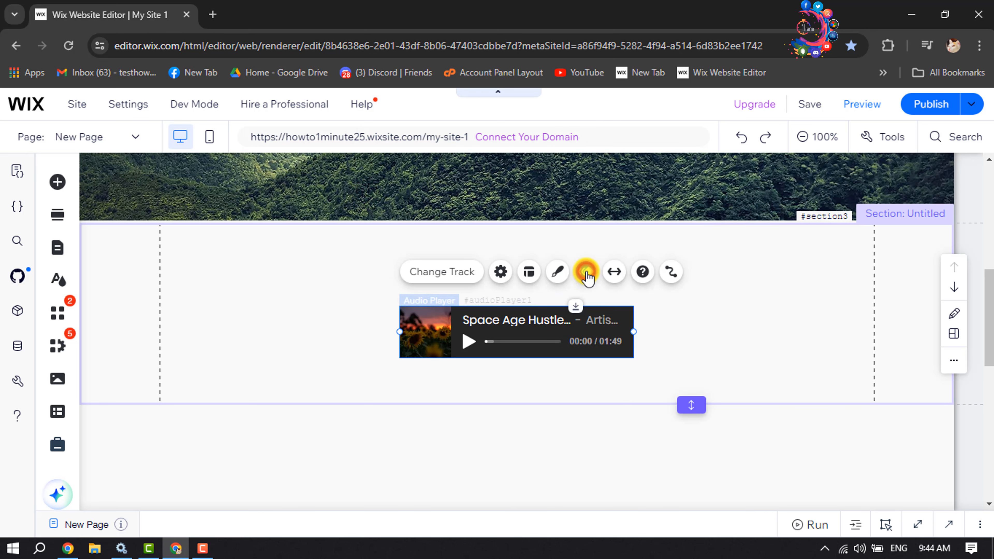
scroll(288, 307, down, 4)
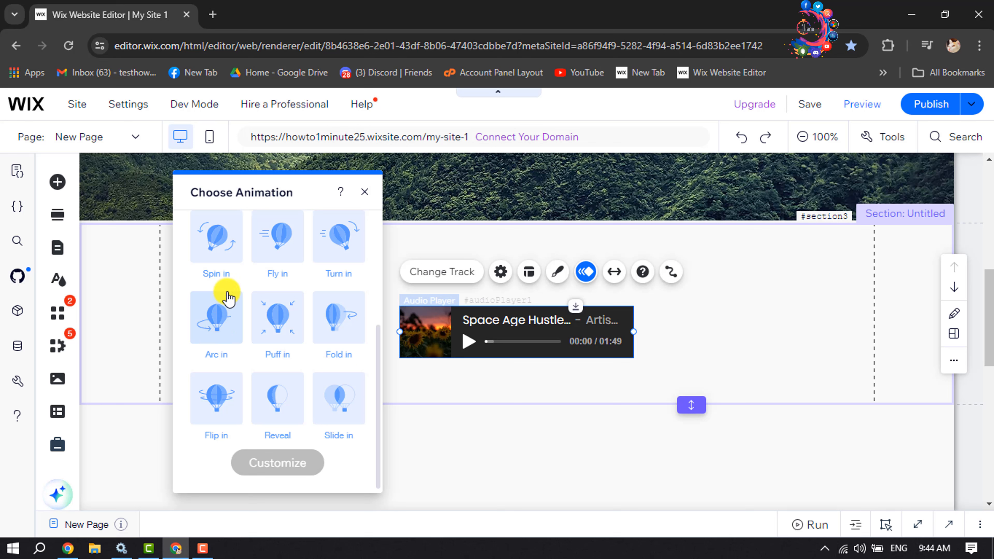
click(221, 309)
click(364, 192)
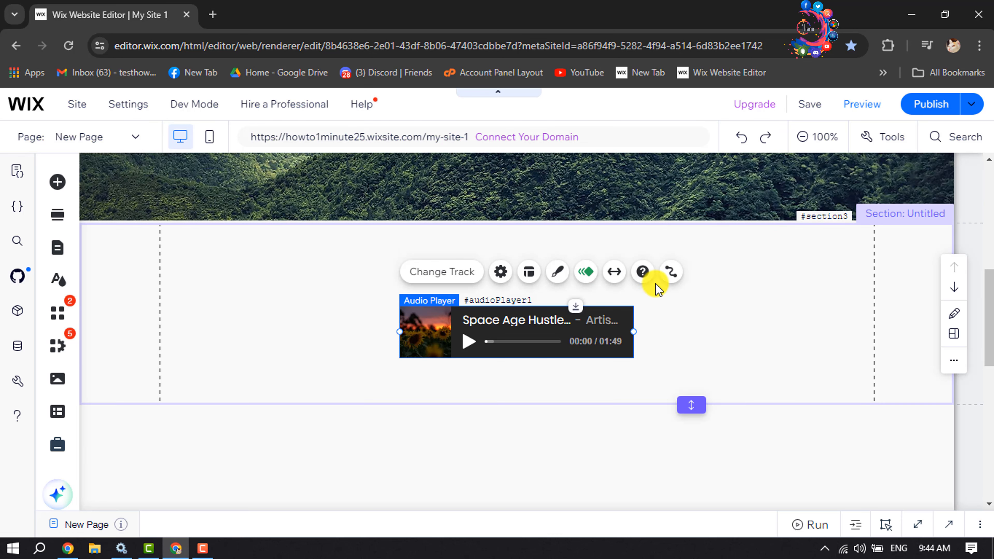
Step: Preview the site and play the audio player's track on the page
click(864, 105)
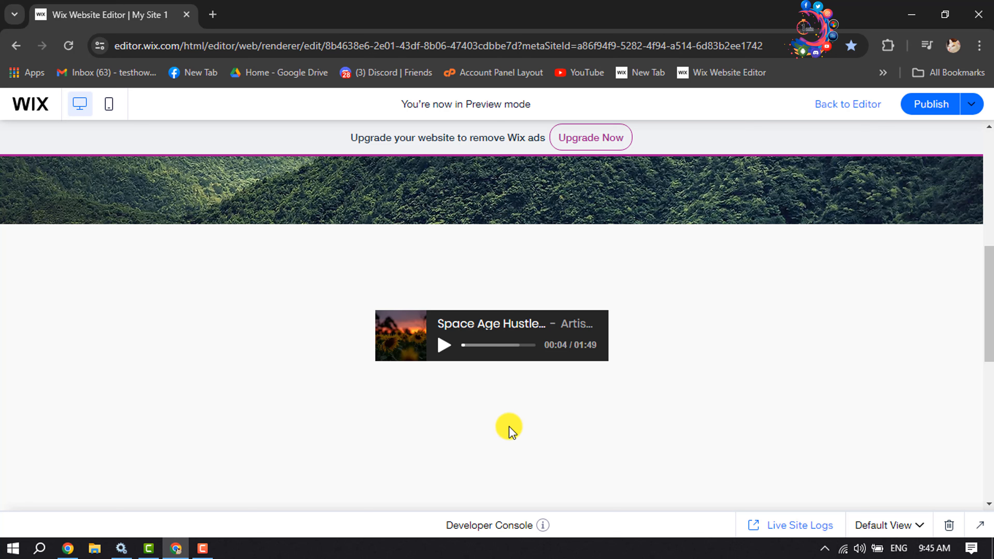
click(444, 347)
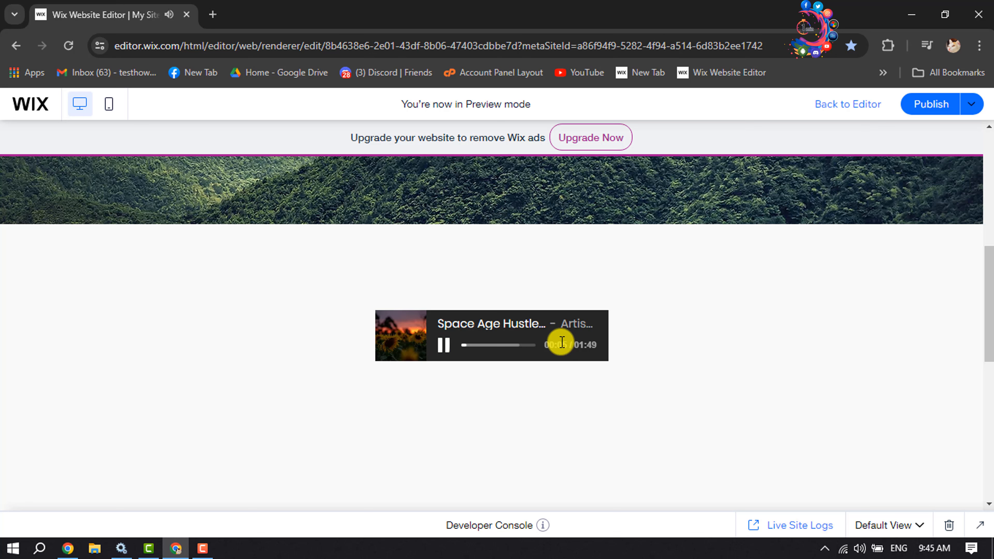
drag(552, 345, 698, 344)
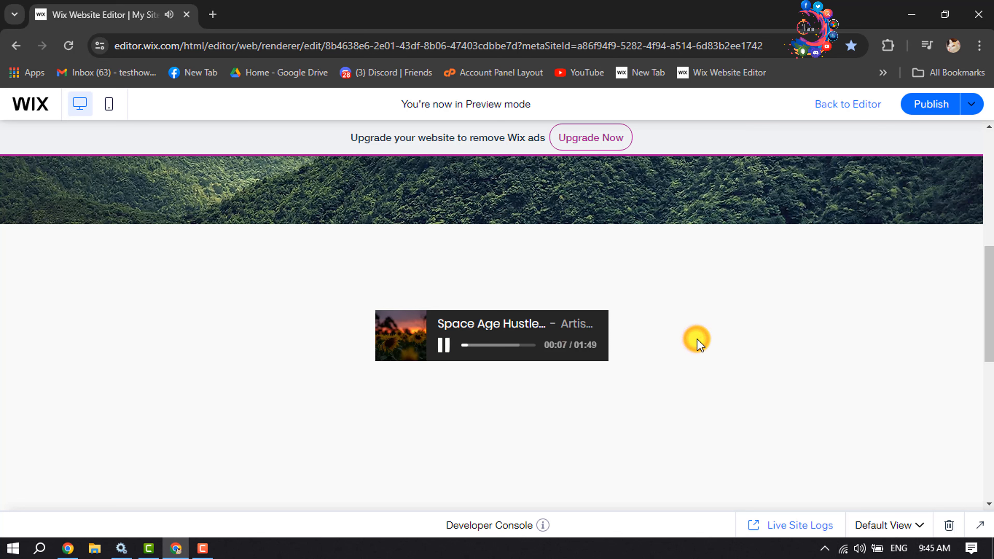